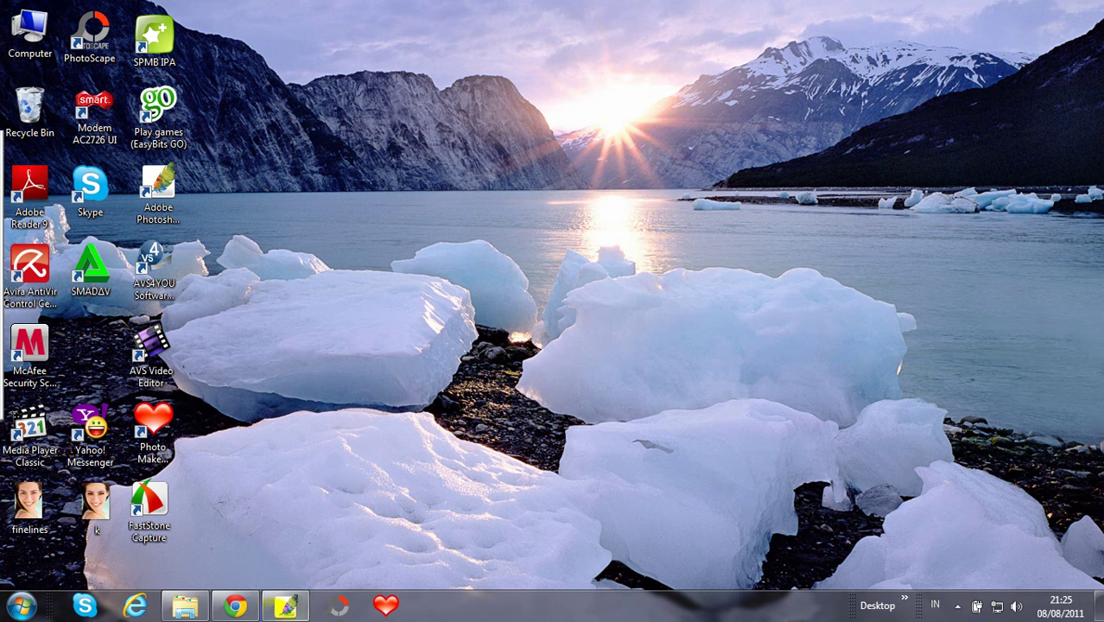
- Bring back the Photoshop window showing the eye photo 'woman-eye-brows-de.jpg'
click(285, 606)
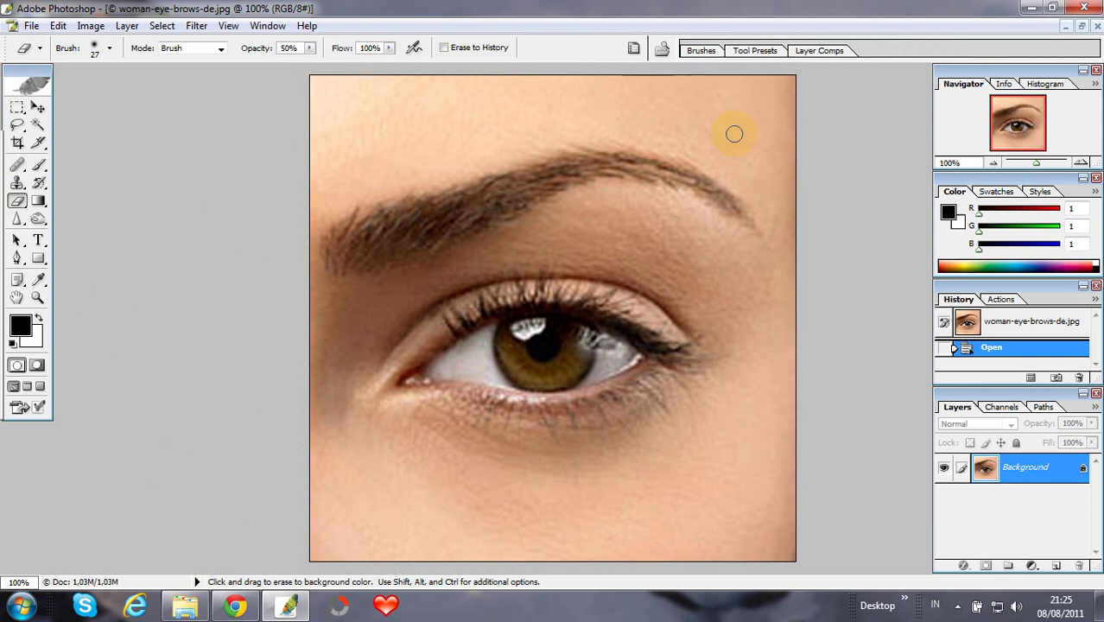
- Choose the 75 px ring-shaped brush preset after comparing the 76 and 78 px rings against the iris
click(38, 164)
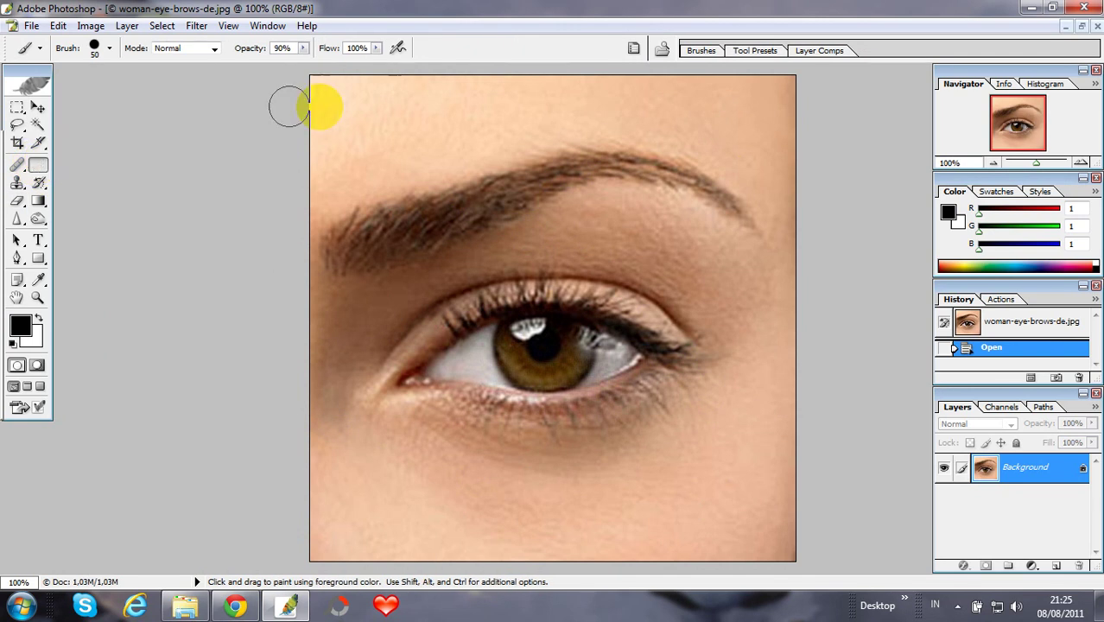
click(110, 49)
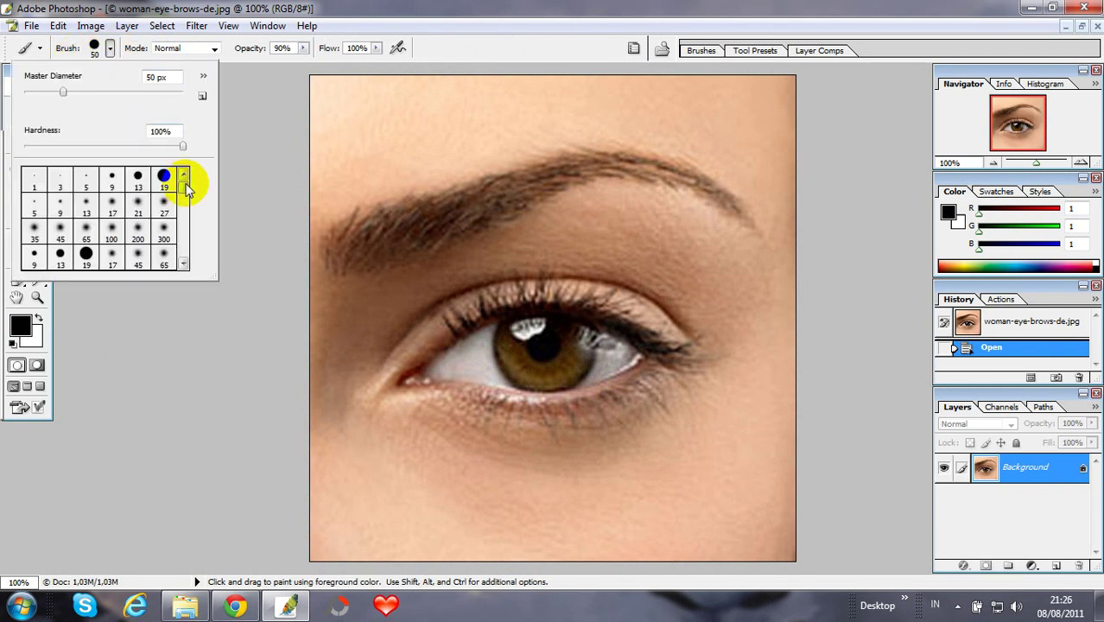
drag(185, 190, 183, 252)
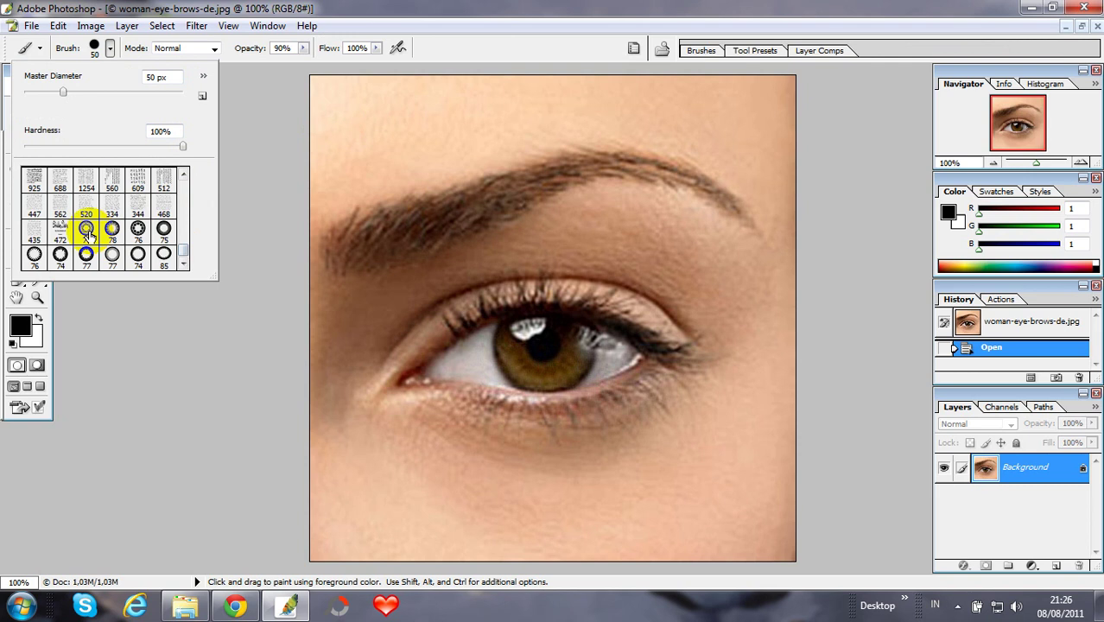
click(86, 232)
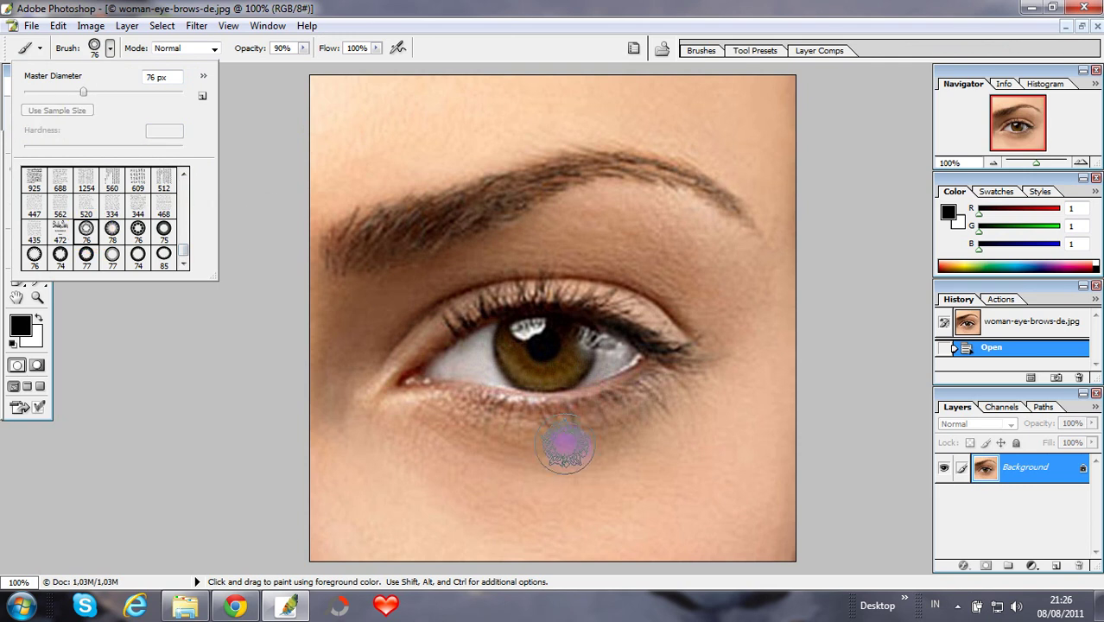
click(112, 232)
click(541, 346)
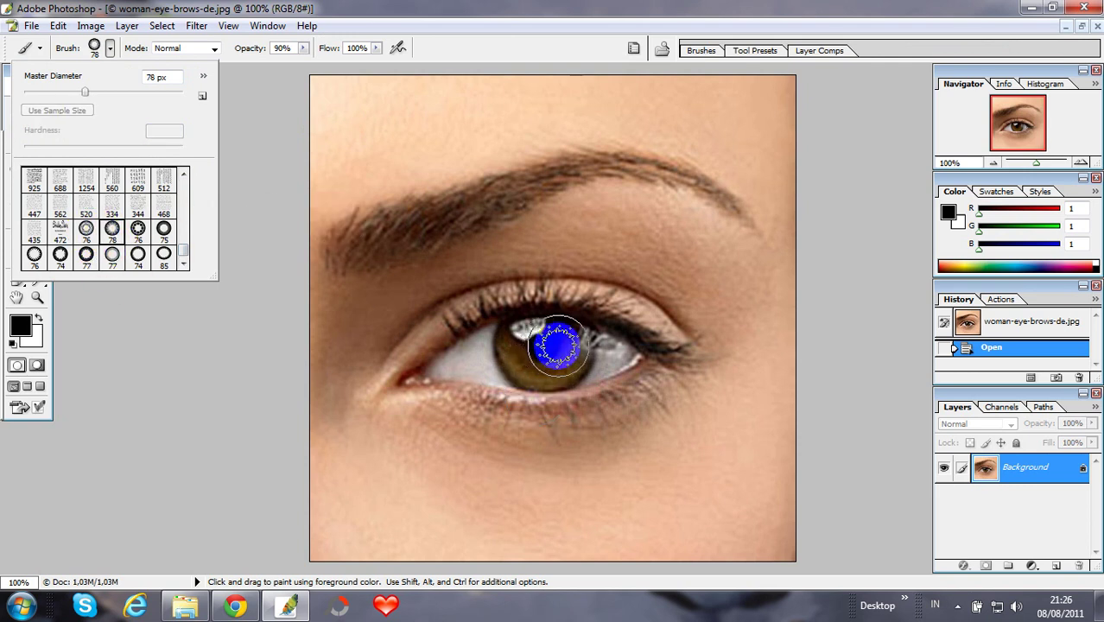
click(171, 240)
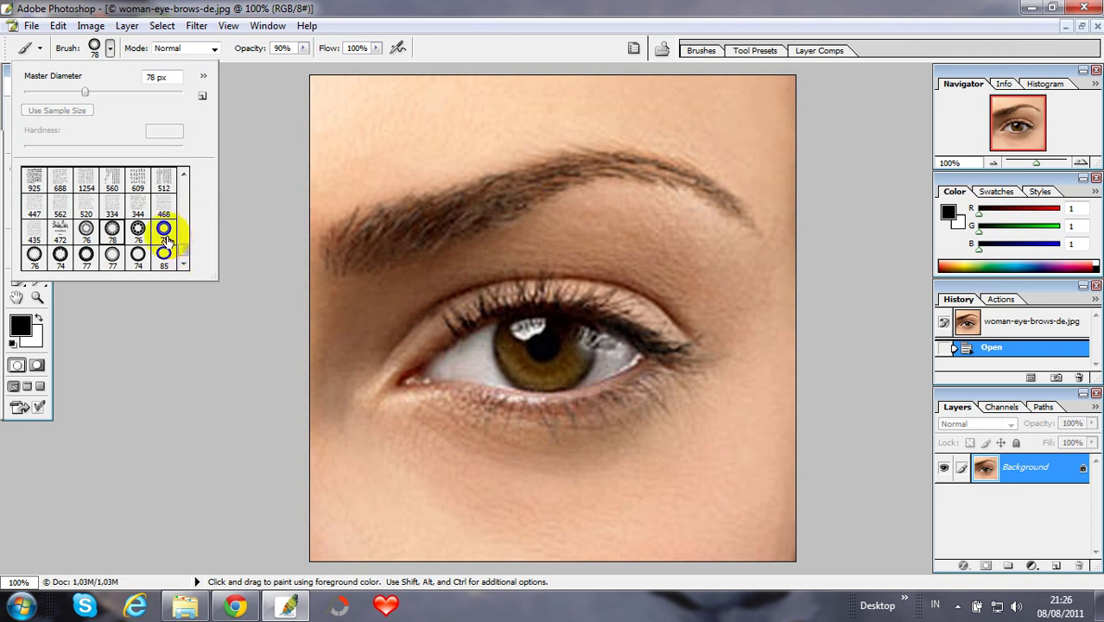
click(514, 359)
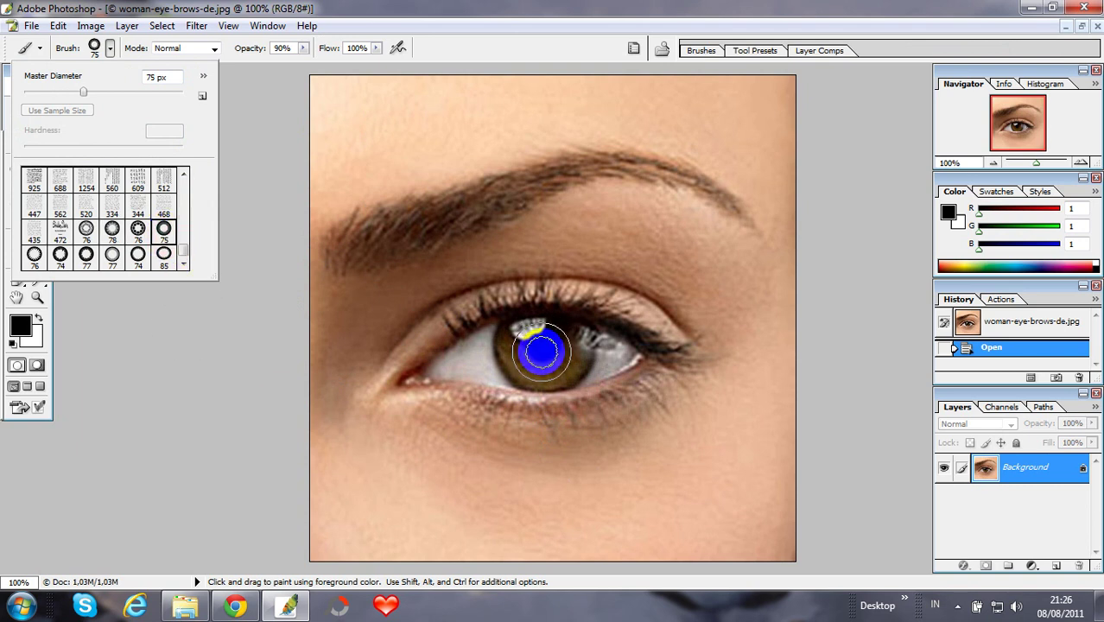
click(234, 605)
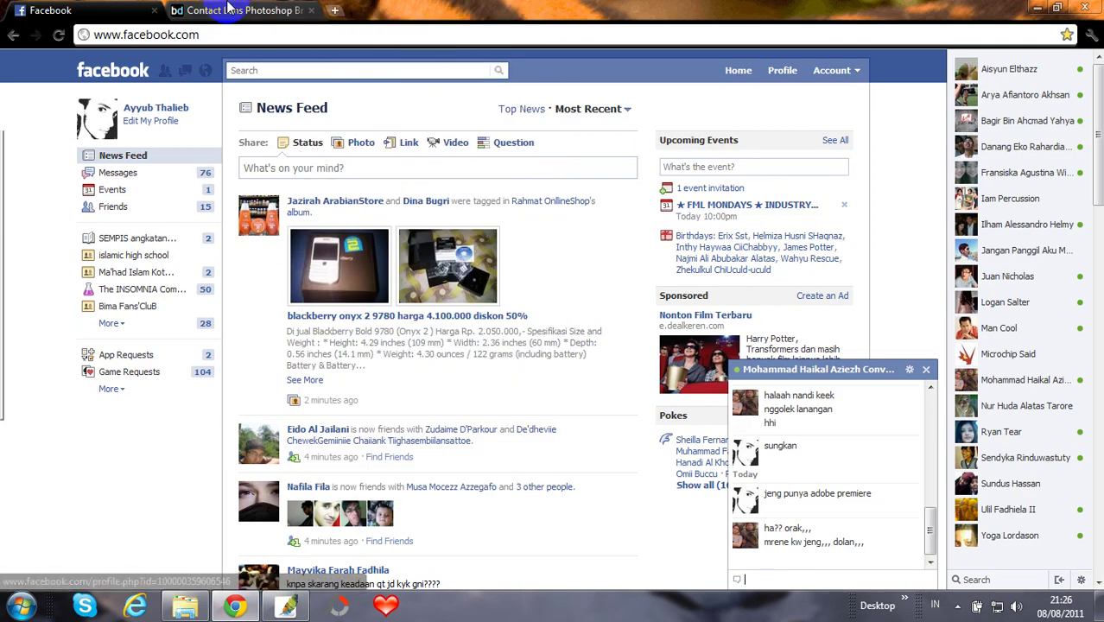
- Download the Contact Lens Photoshop Brushes set from the brushesdownload page in Chrome
click(238, 10)
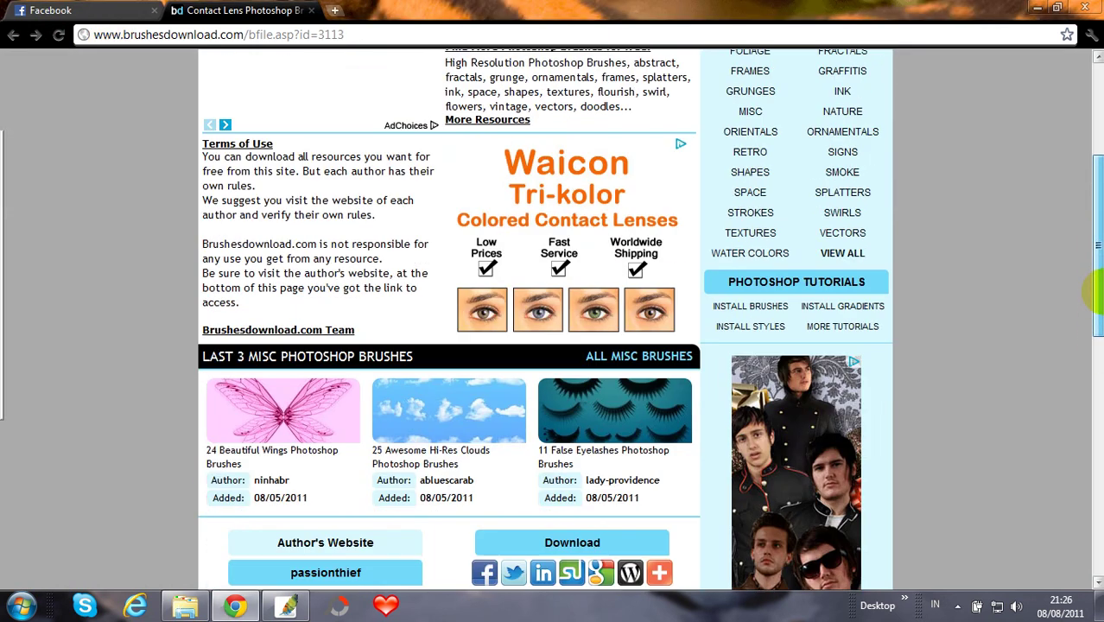
drag(1099, 217, 1099, 337)
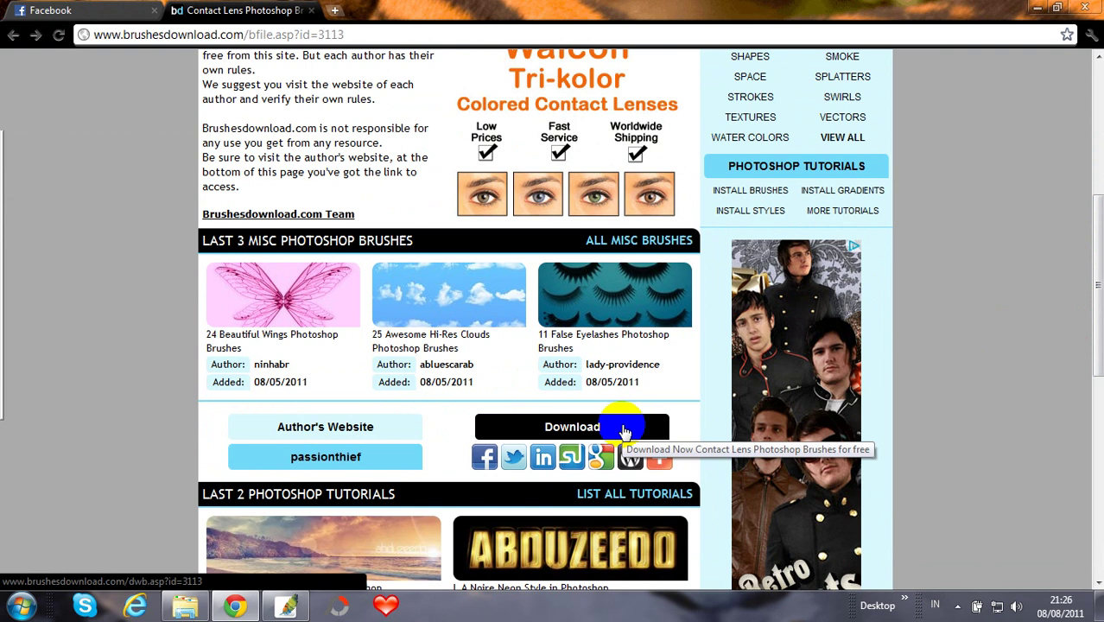
click(625, 432)
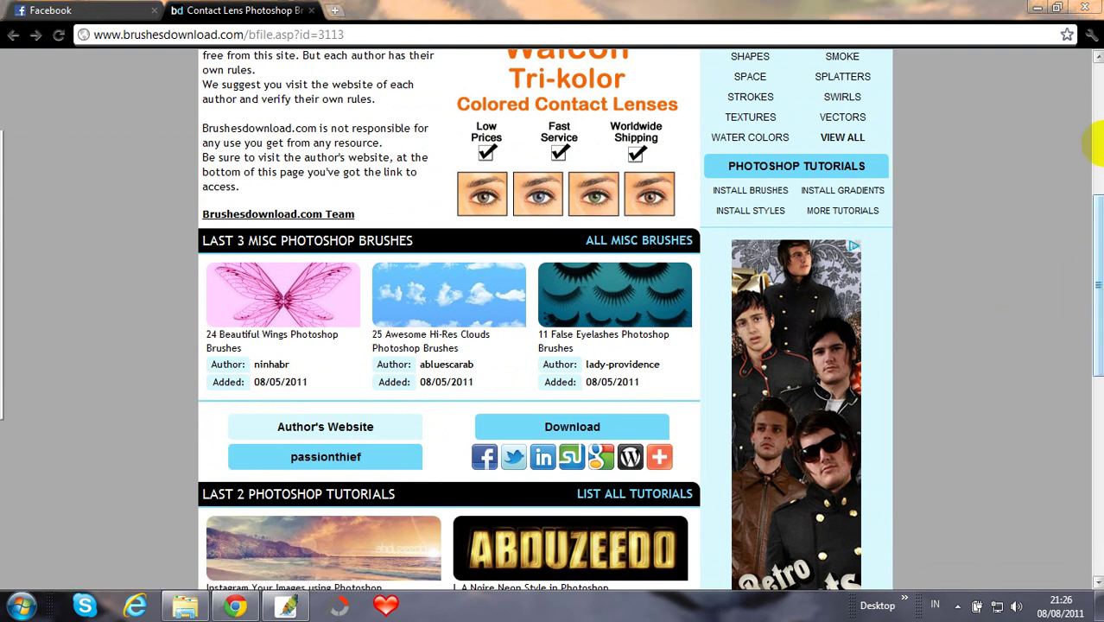
drag(1095, 271, 1094, 138)
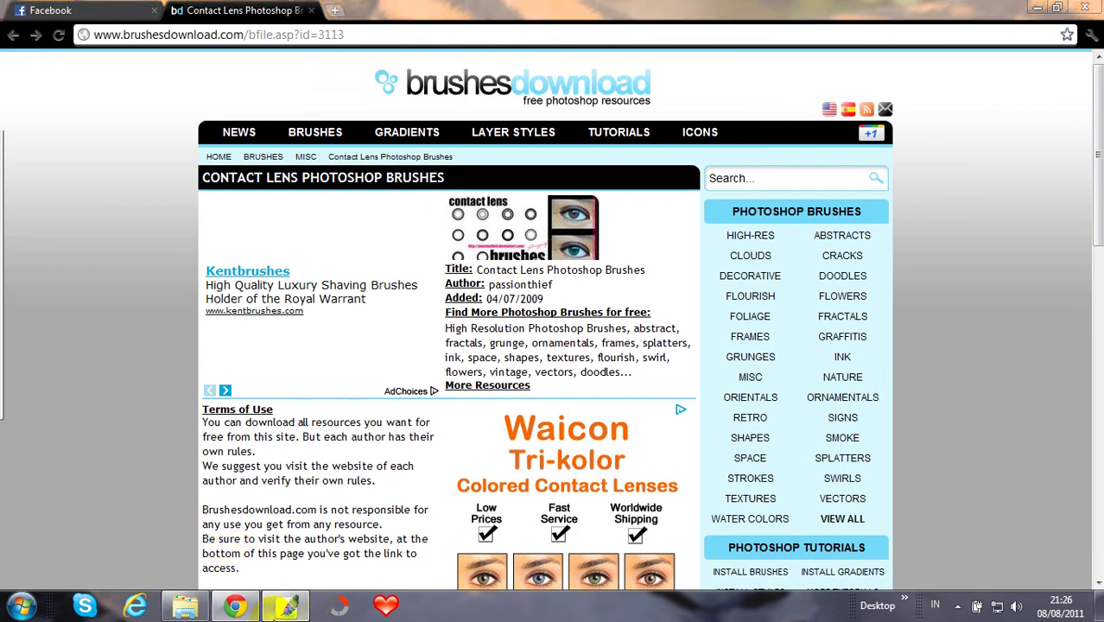
click(285, 608)
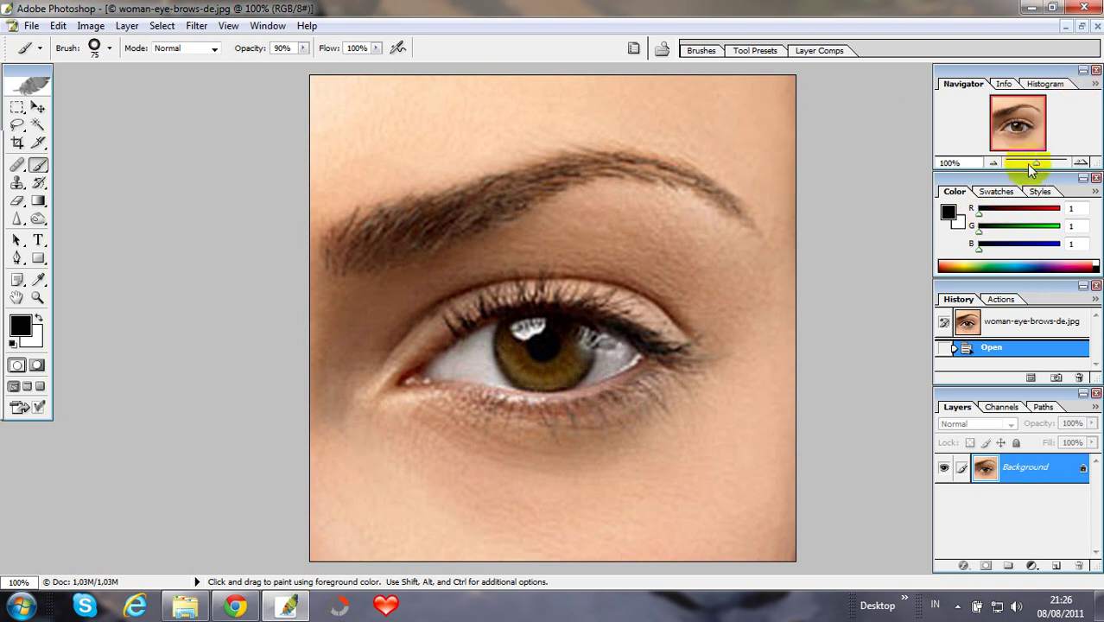
- Zoom in on the eye, then create a new layer and name it 'Contact lens' in Layer Properties
drag(1036, 163, 1039, 164)
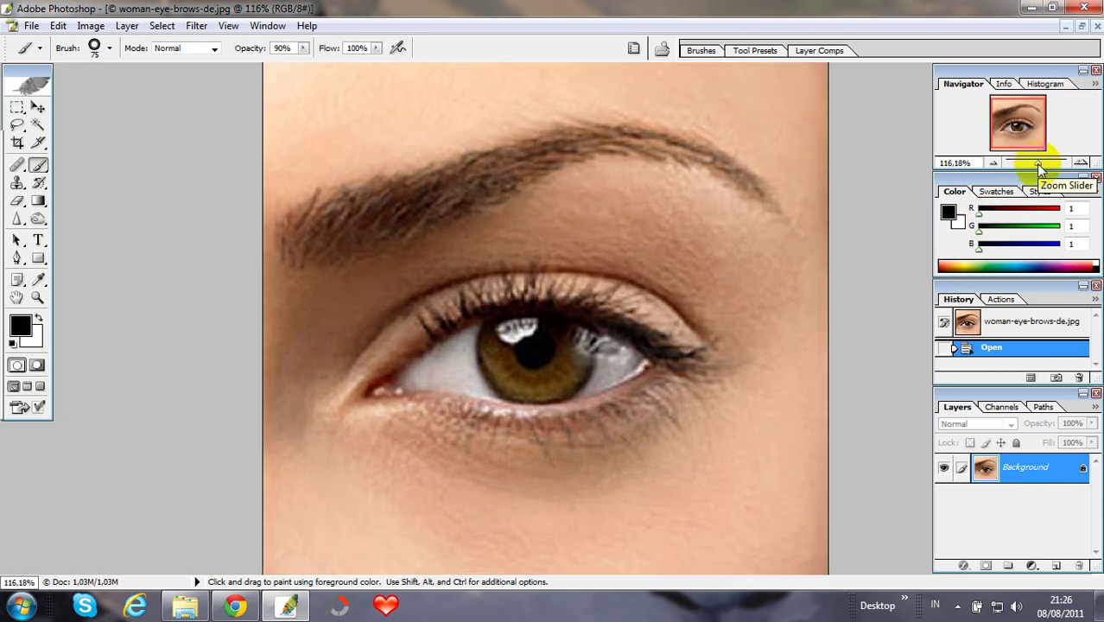
click(1056, 567)
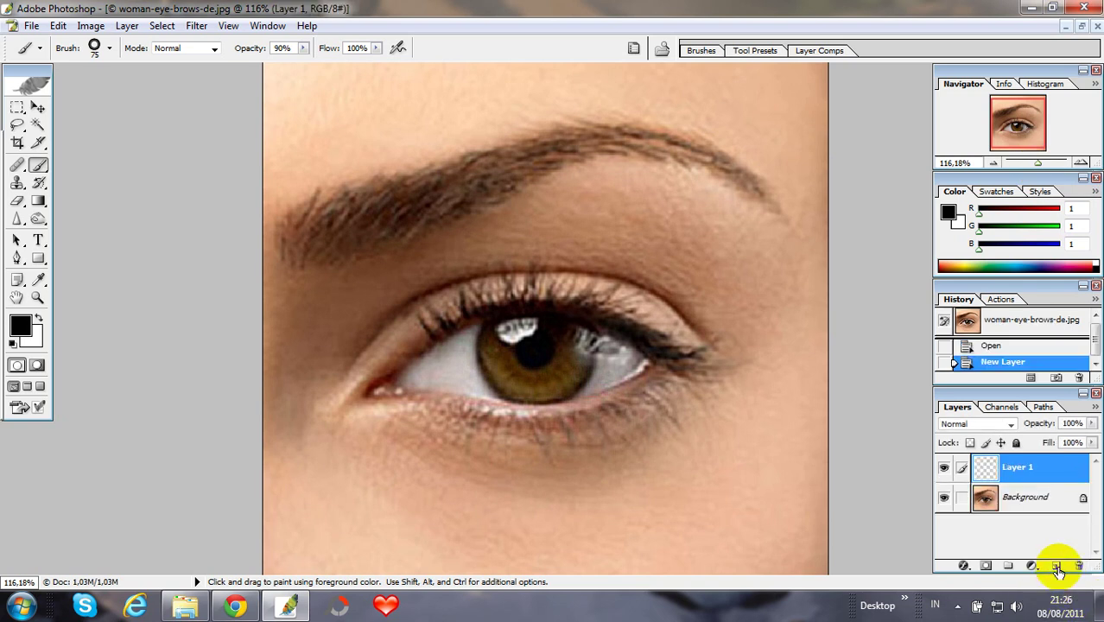
right_click(1029, 468)
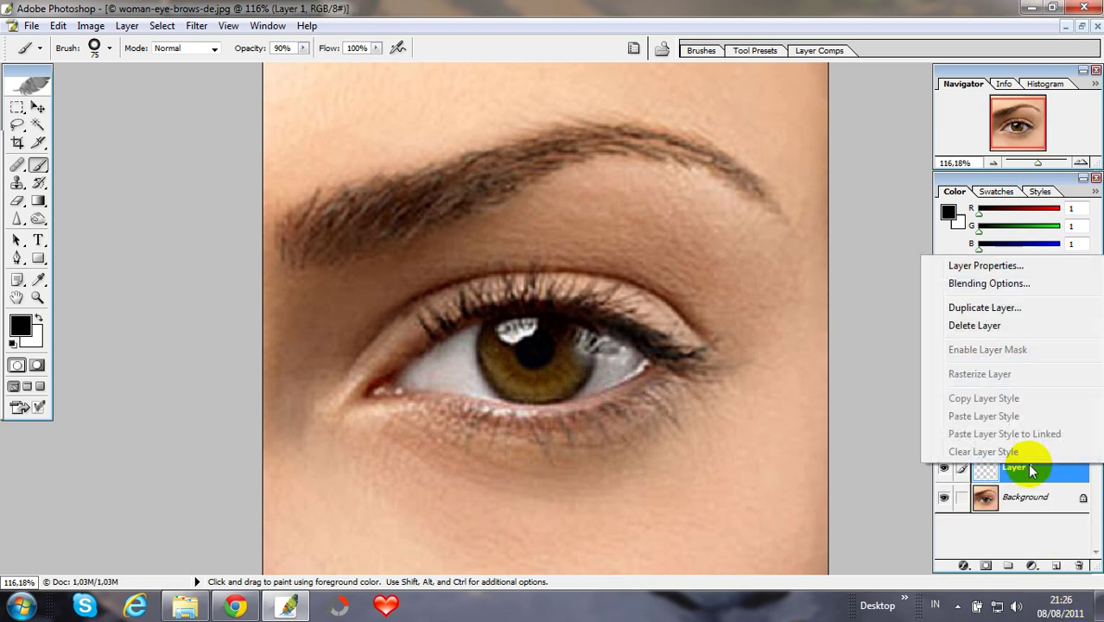
click(1011, 264)
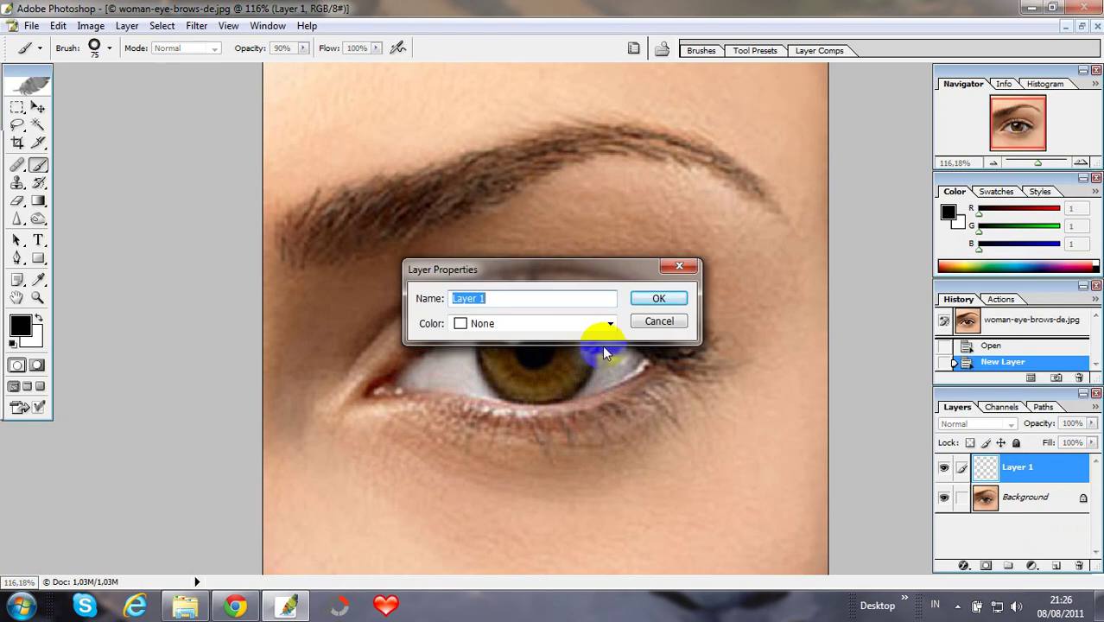
text(Cont)
text(act lens)
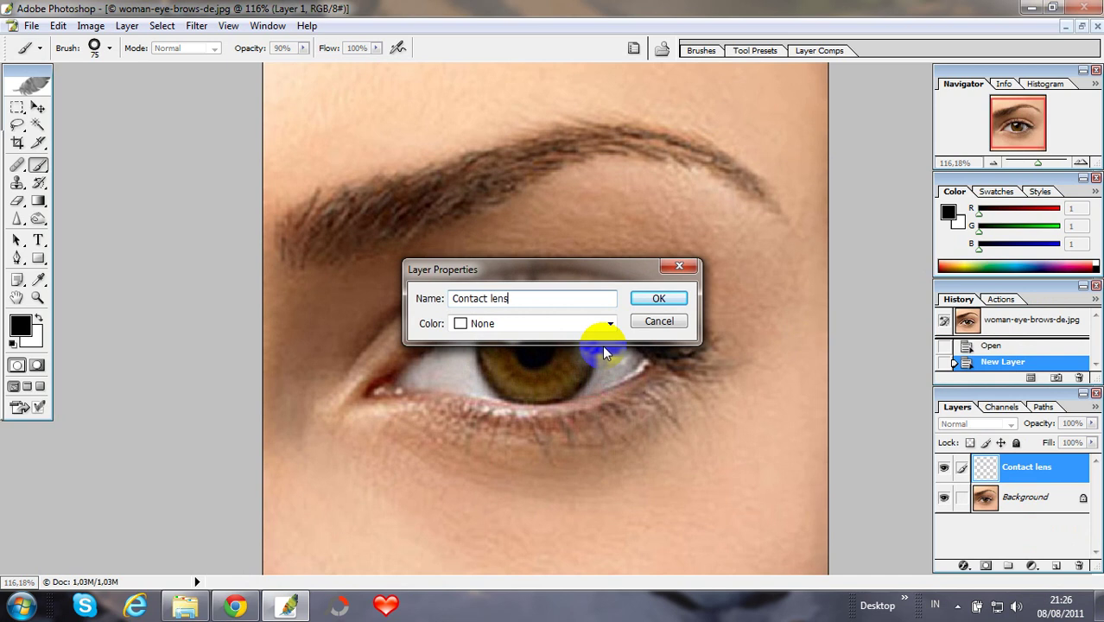
click(660, 299)
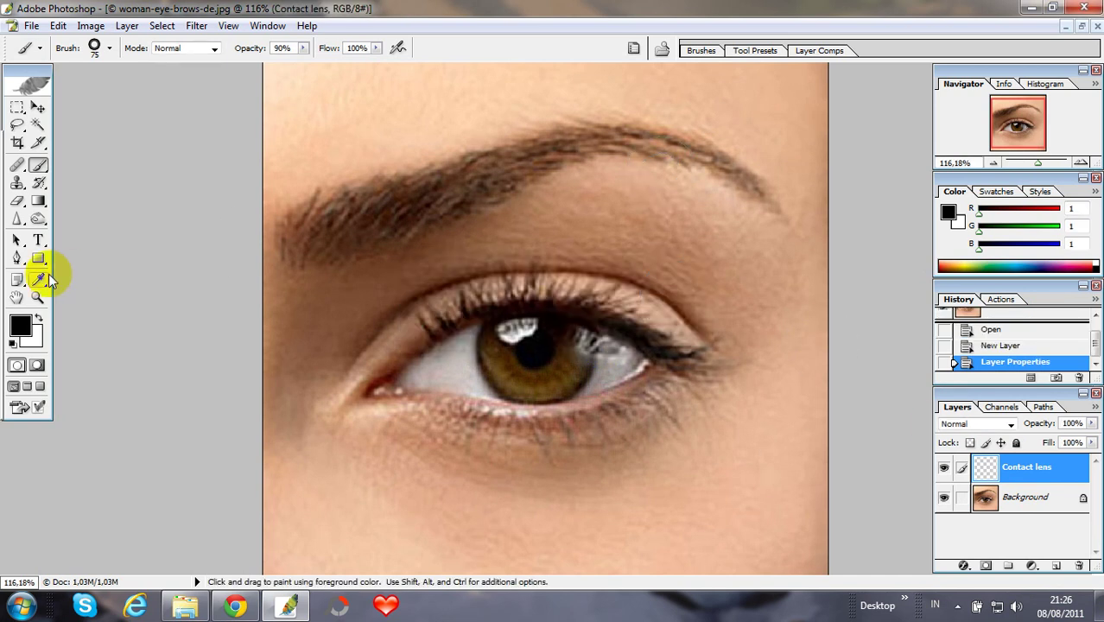
click(29, 319)
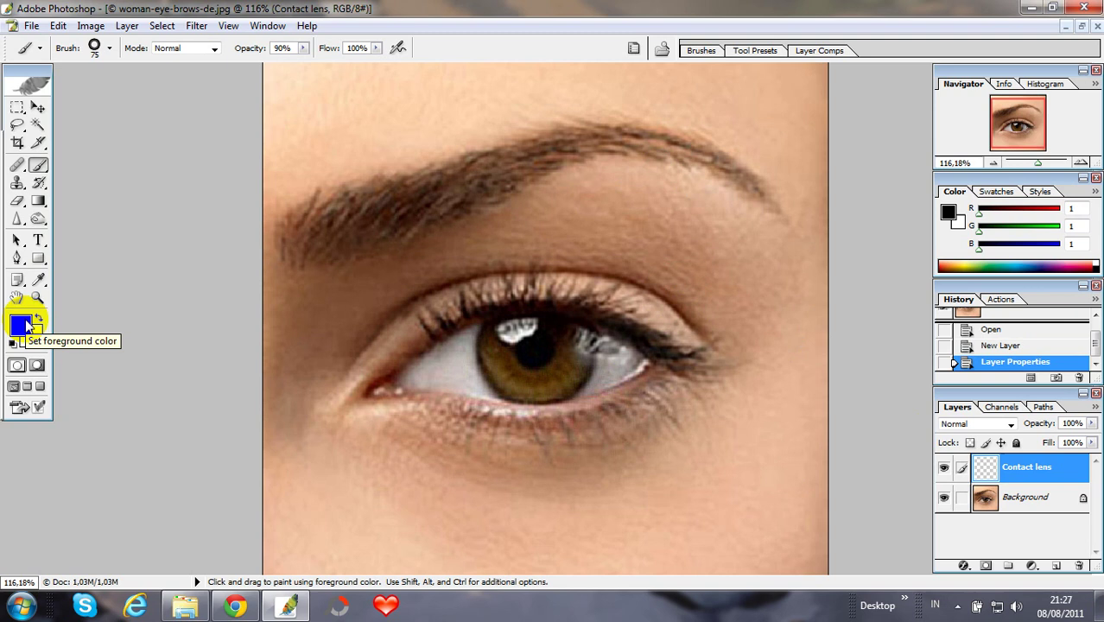
- Set the foreground colour to light cyan 44E6F0 (R68 G230 B240)
click(21, 324)
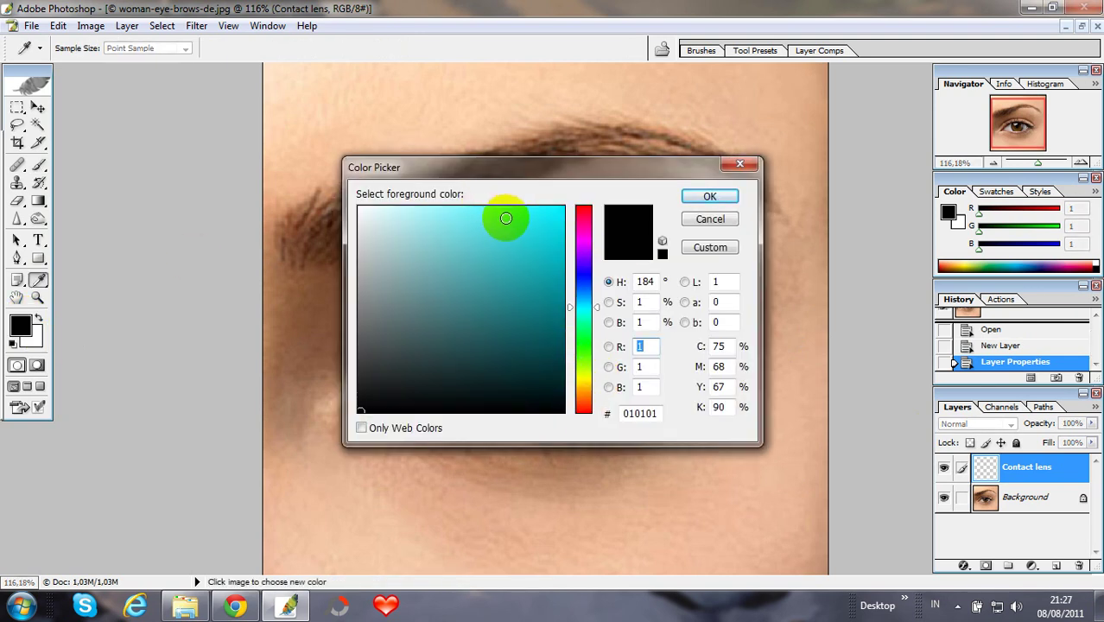
click(506, 218)
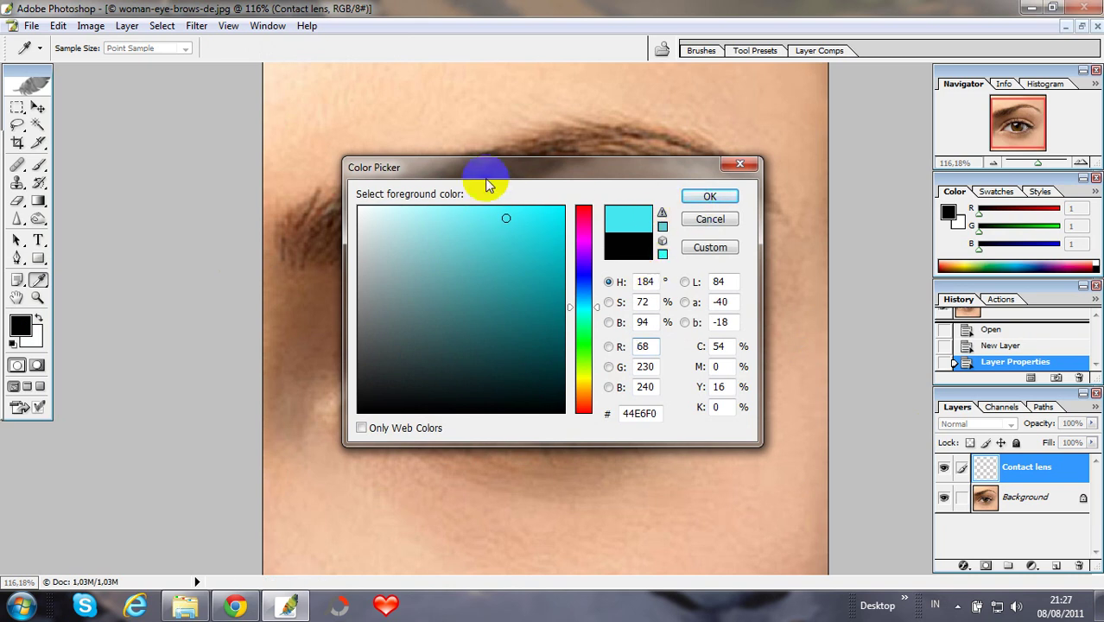
click(707, 197)
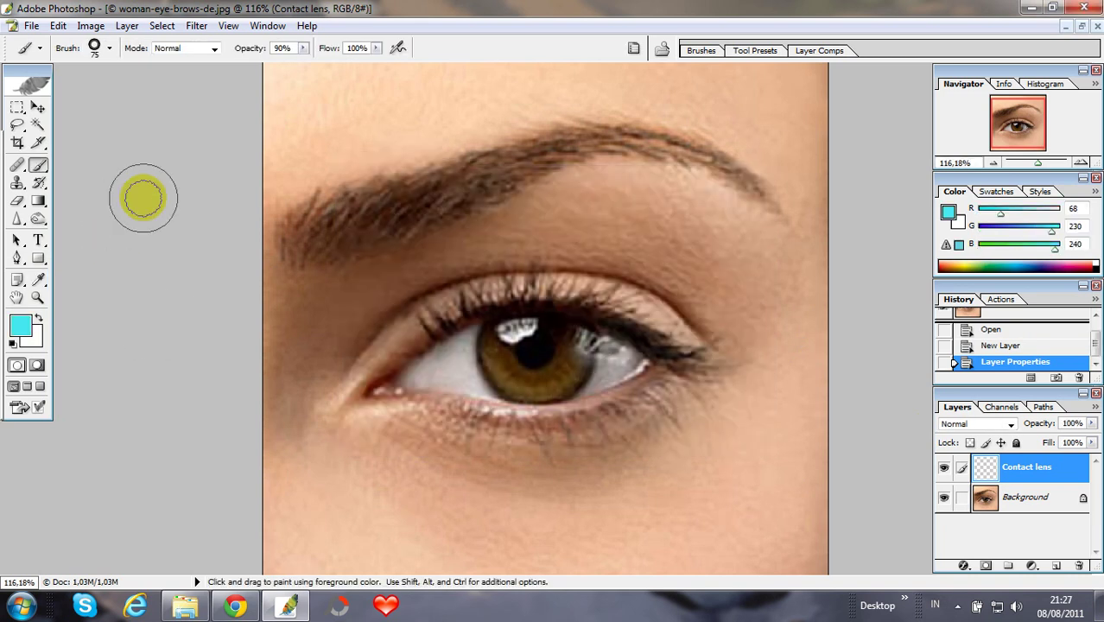
- Test the 76 px ring brush with a cyan stroke on the iris, then undo it
click(108, 47)
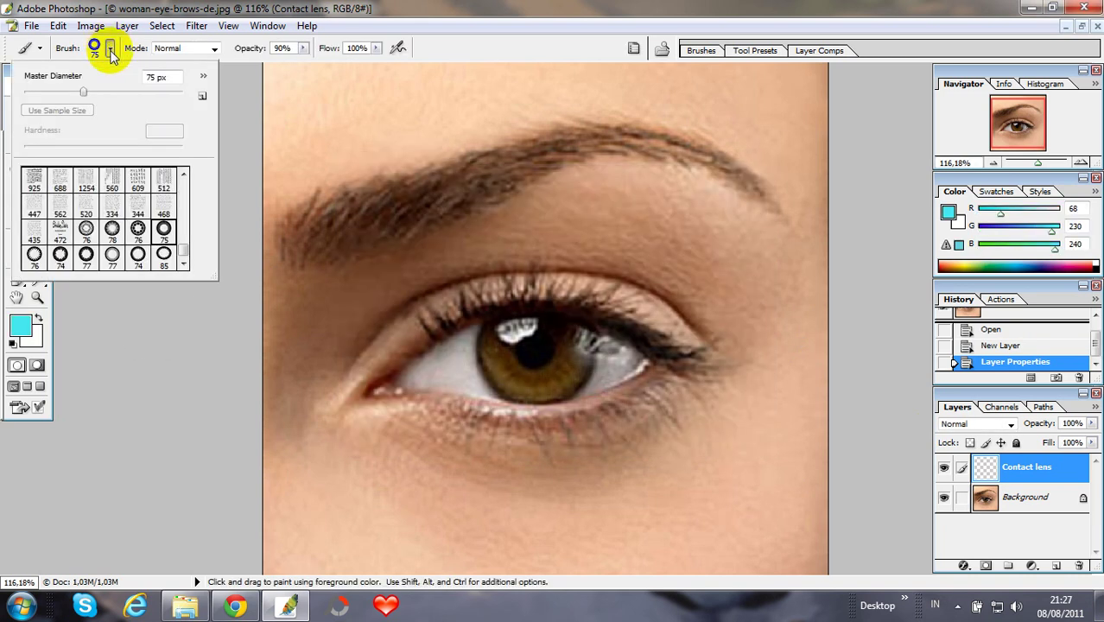
click(85, 229)
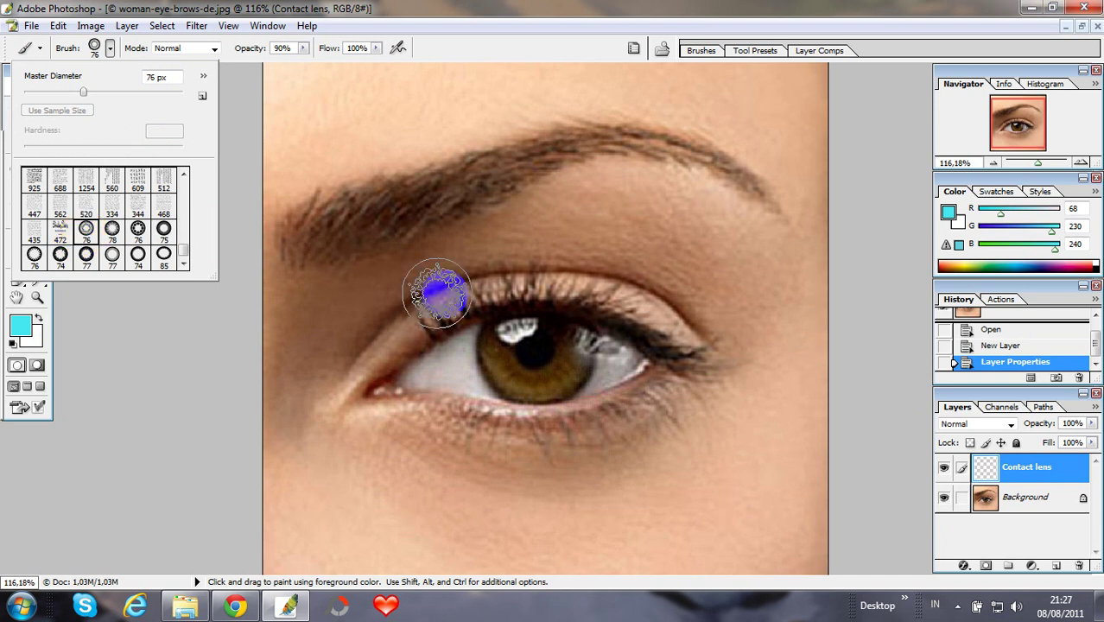
drag(484, 289, 529, 348)
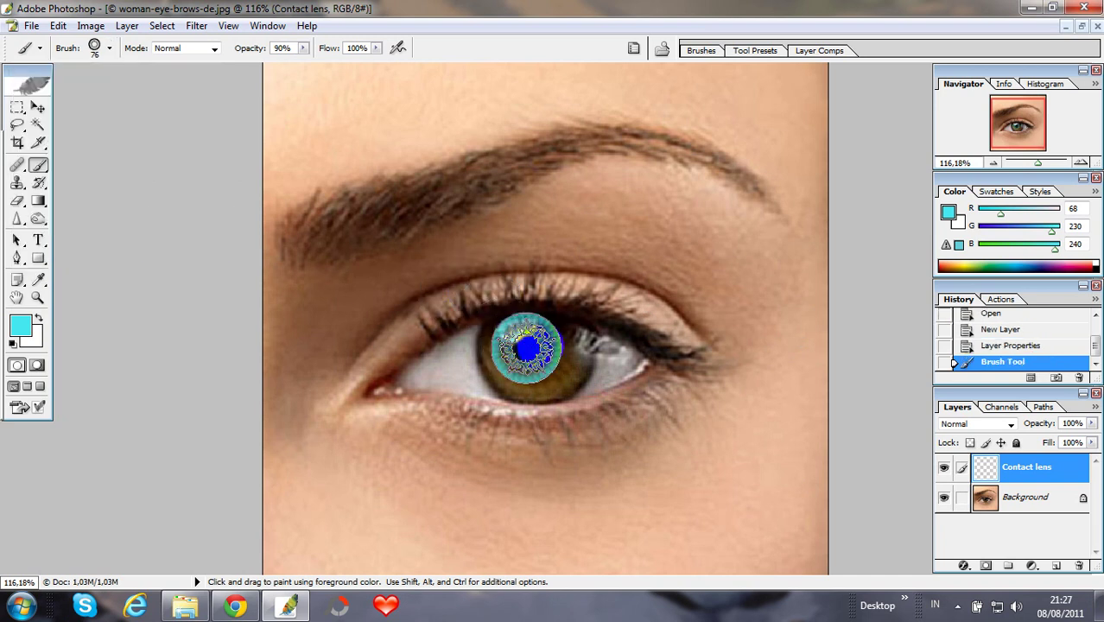
click(1006, 345)
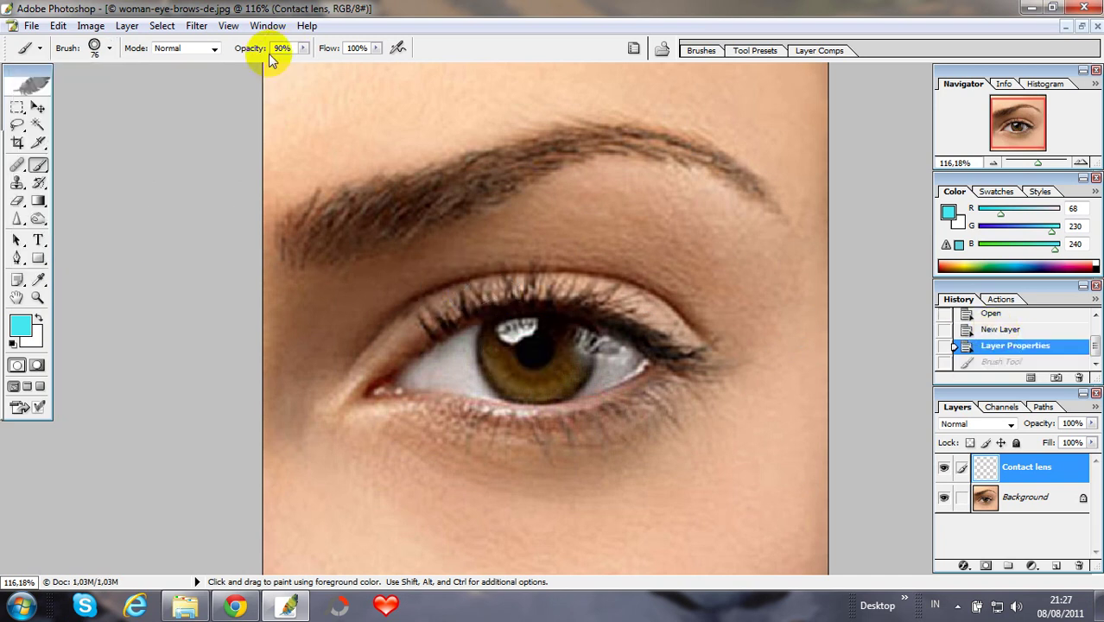
click(110, 47)
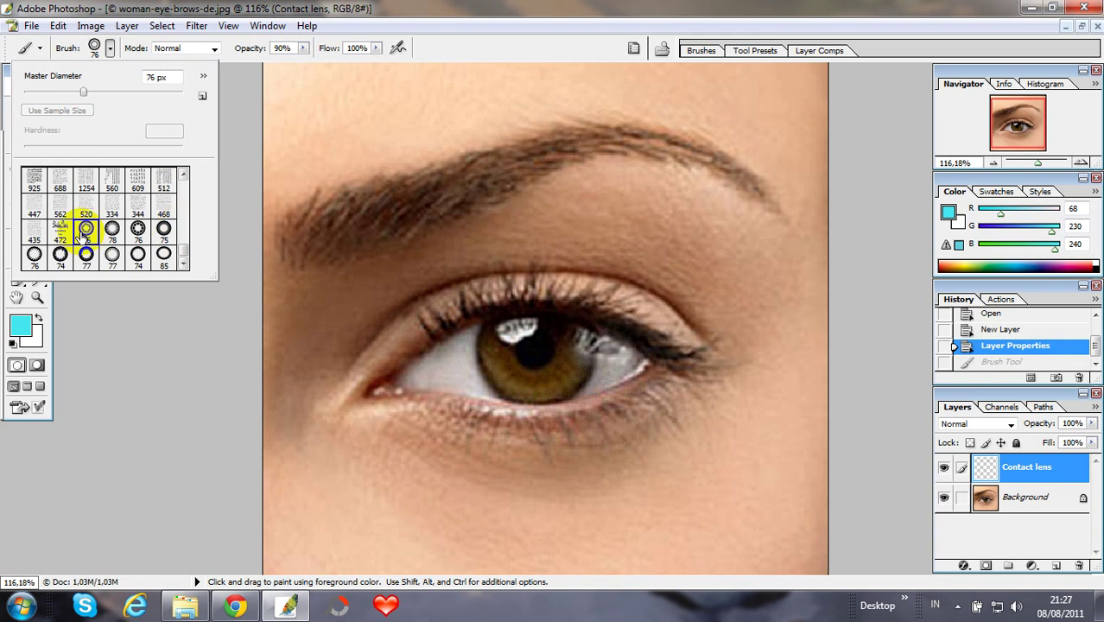
click(137, 230)
- Resize the 78 px ring brush to 102 px, undoing the stray test paint on the iris
click(113, 230)
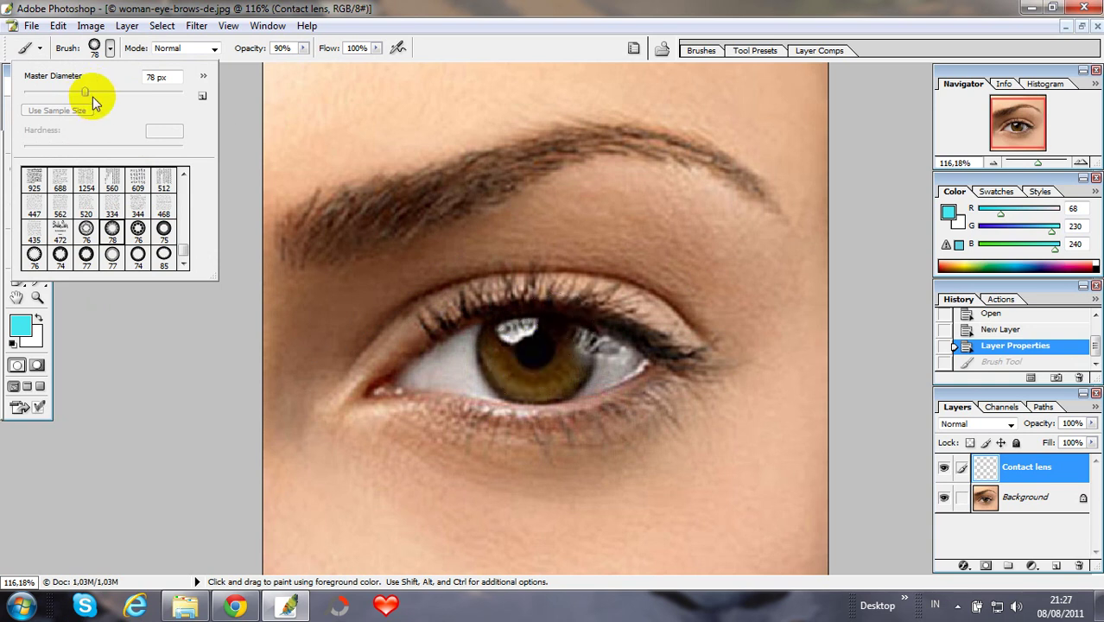
drag(84, 92, 90, 92)
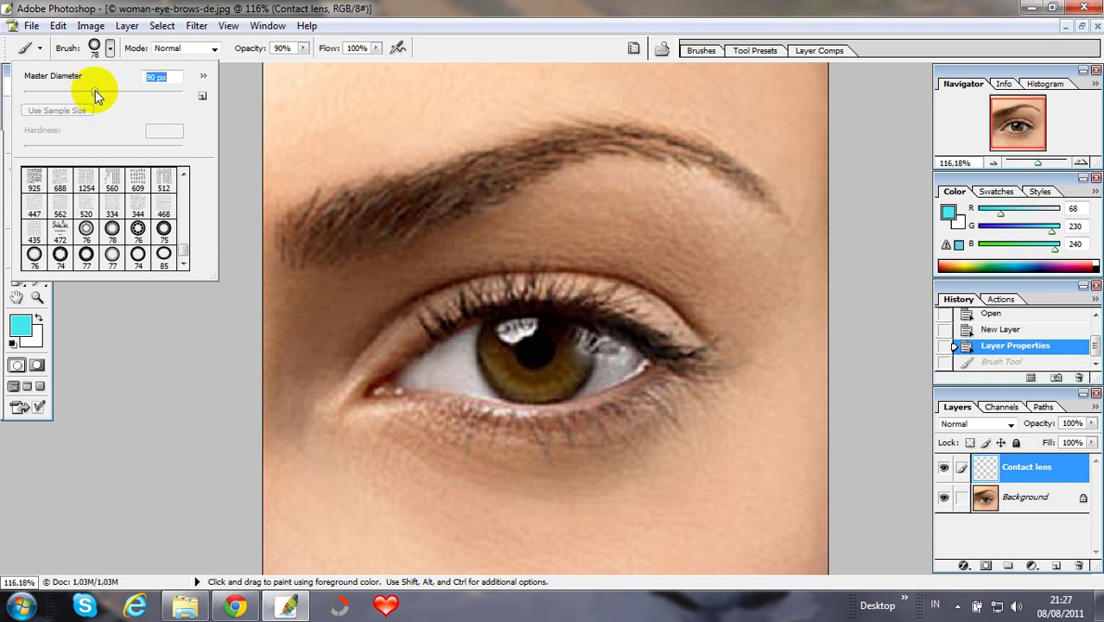
drag(512, 371, 536, 350)
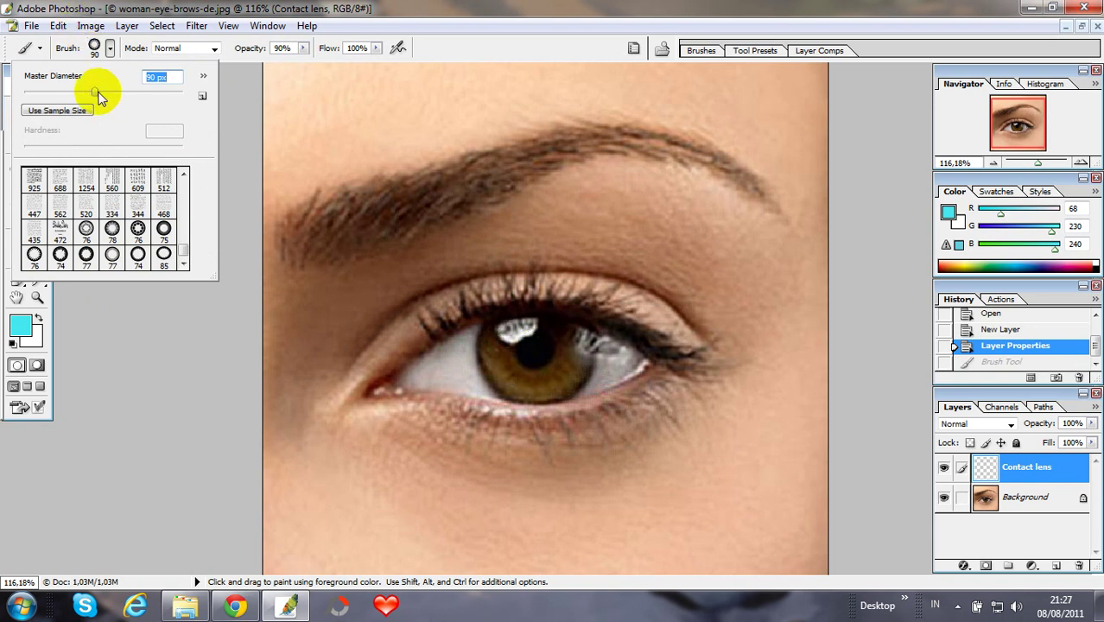
drag(101, 93, 113, 95)
drag(517, 313, 538, 350)
key(ctrl+z)
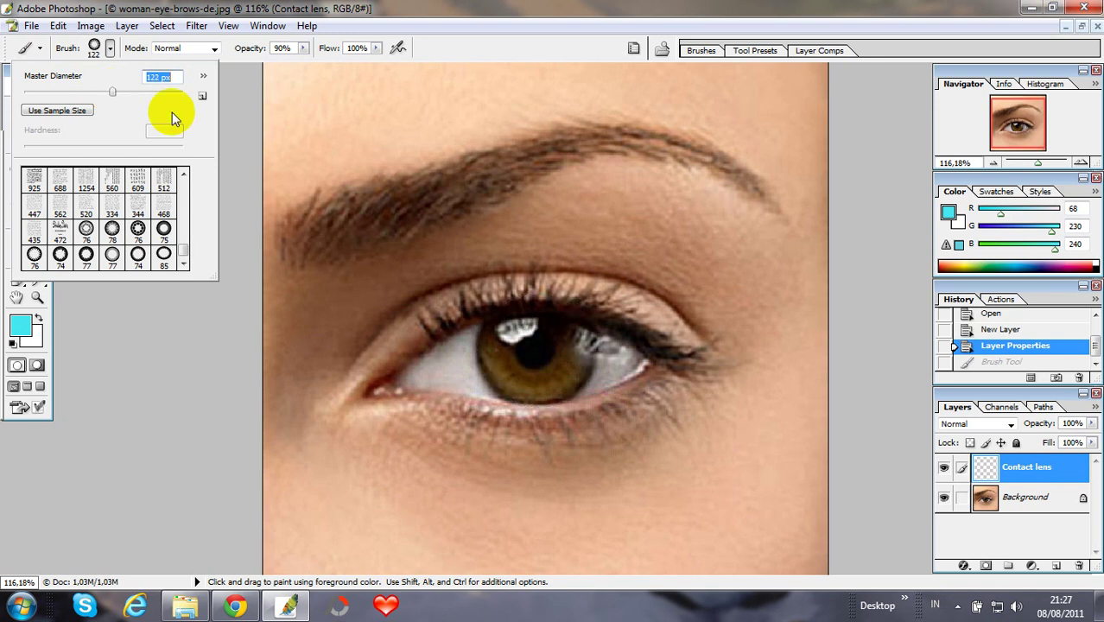
mouse_move(112, 92)
mouse_down()
mouse_move(90, 91)
mouse_move(105, 92)
mouse_up()
drag(532, 350, 536, 350)
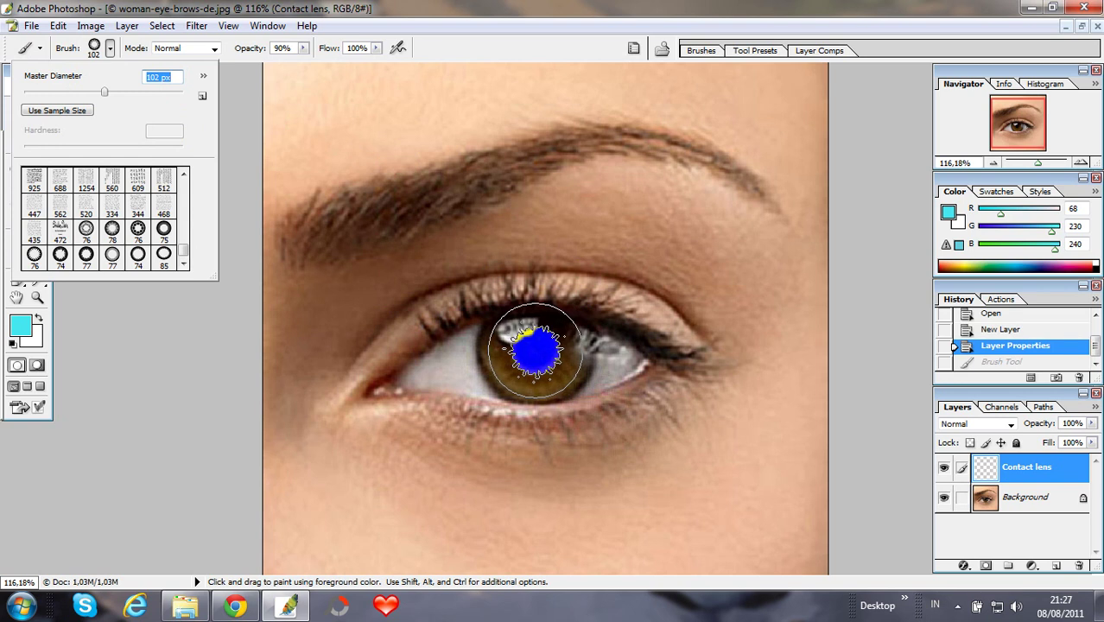
click(304, 55)
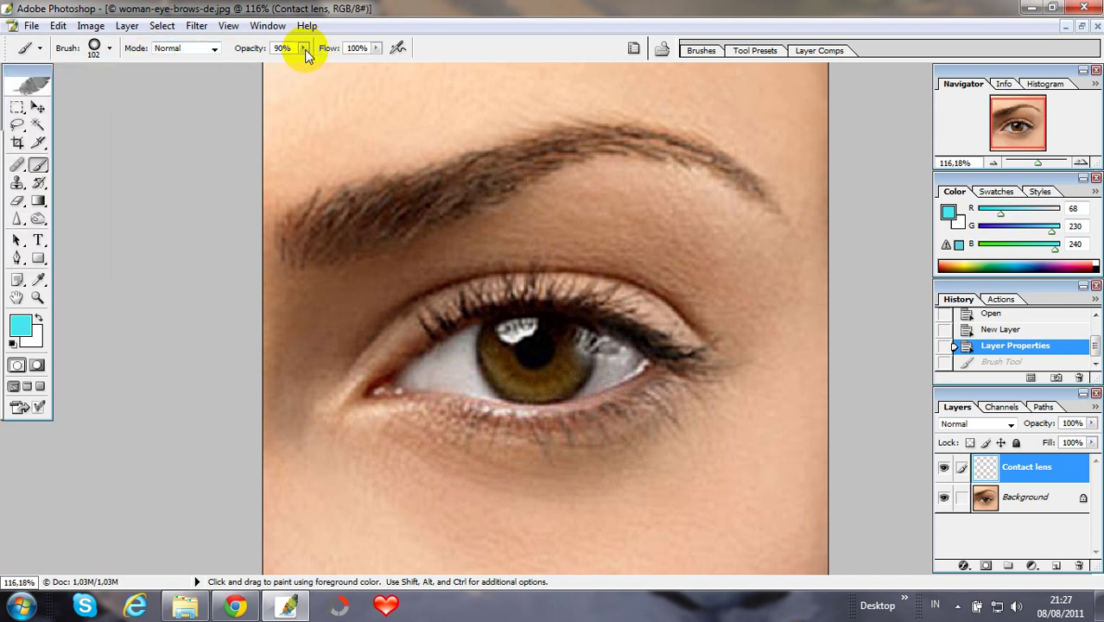
- Raise brush opacity to 100% and paint the cyan ring over the iris
click(303, 49)
drag(304, 64, 316, 63)
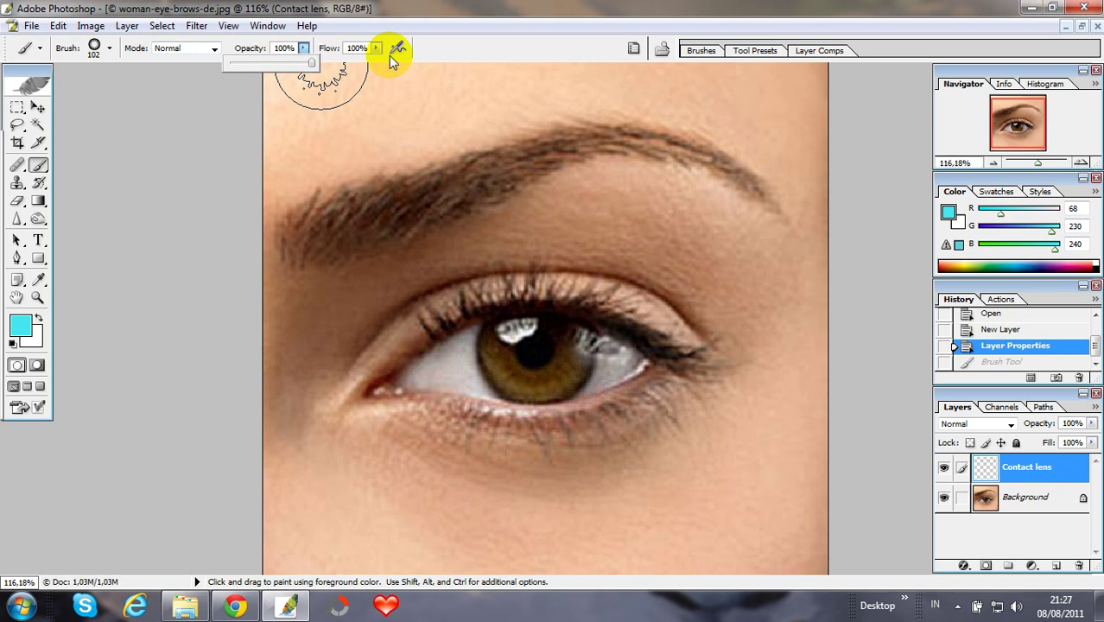
click(618, 316)
drag(618, 315, 536, 350)
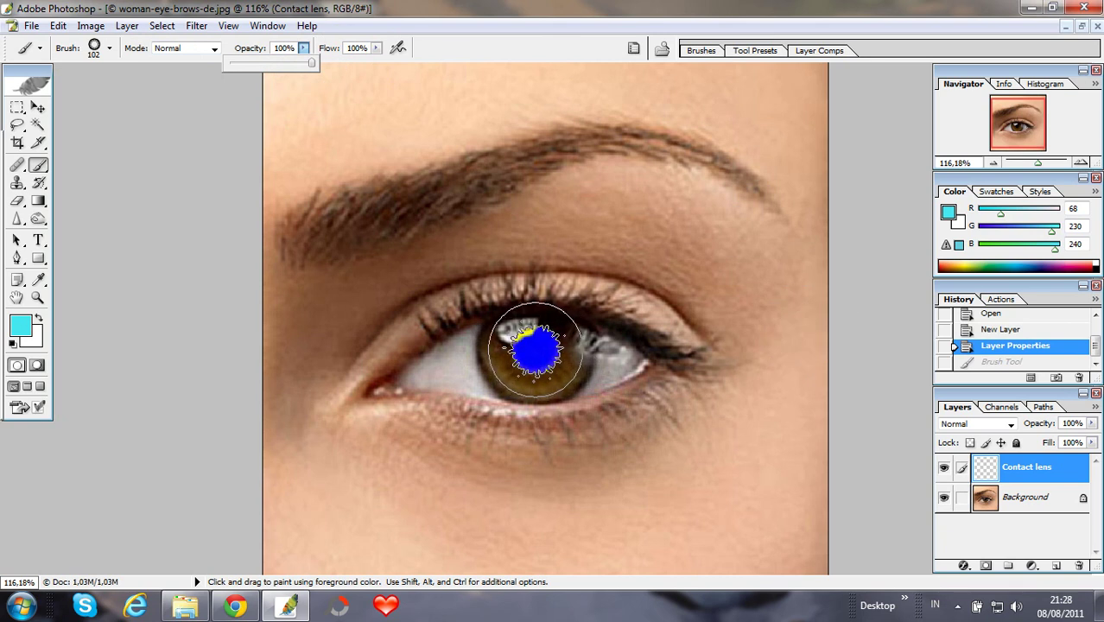
drag(536, 350, 536, 351)
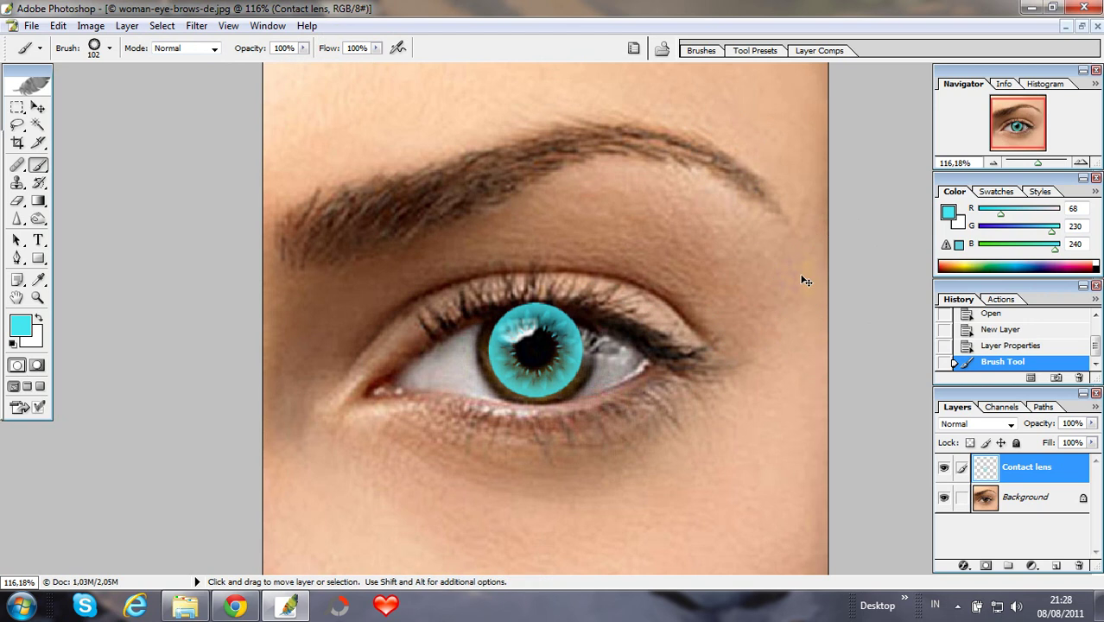
- Free-transform the lens, widening both sides and stretching it slightly downward
key(ctrl+t)
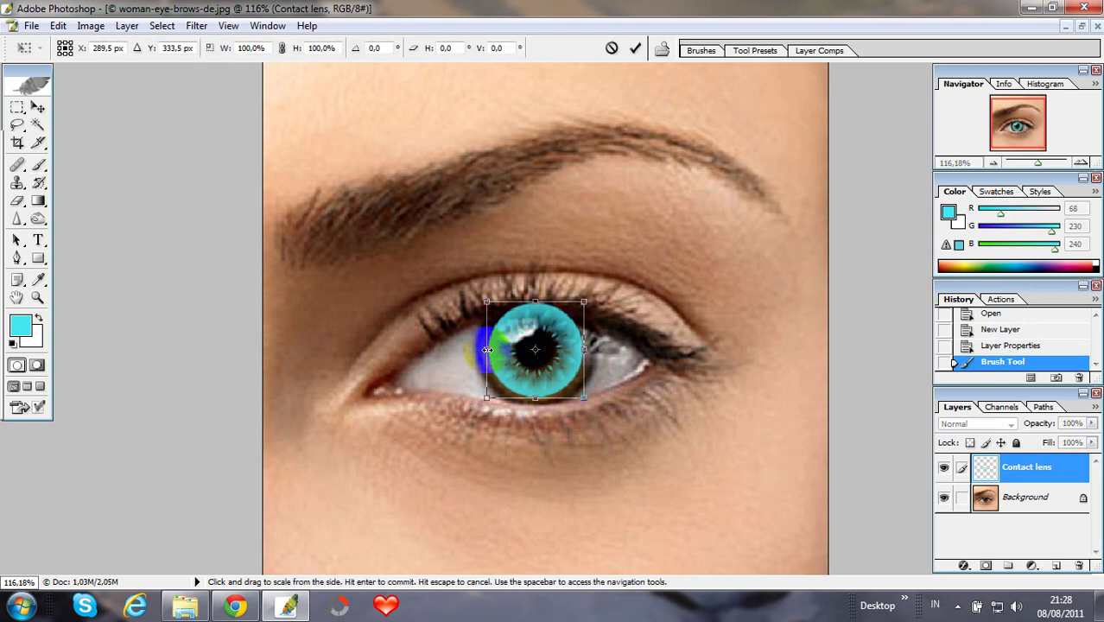
drag(486, 350, 480, 350)
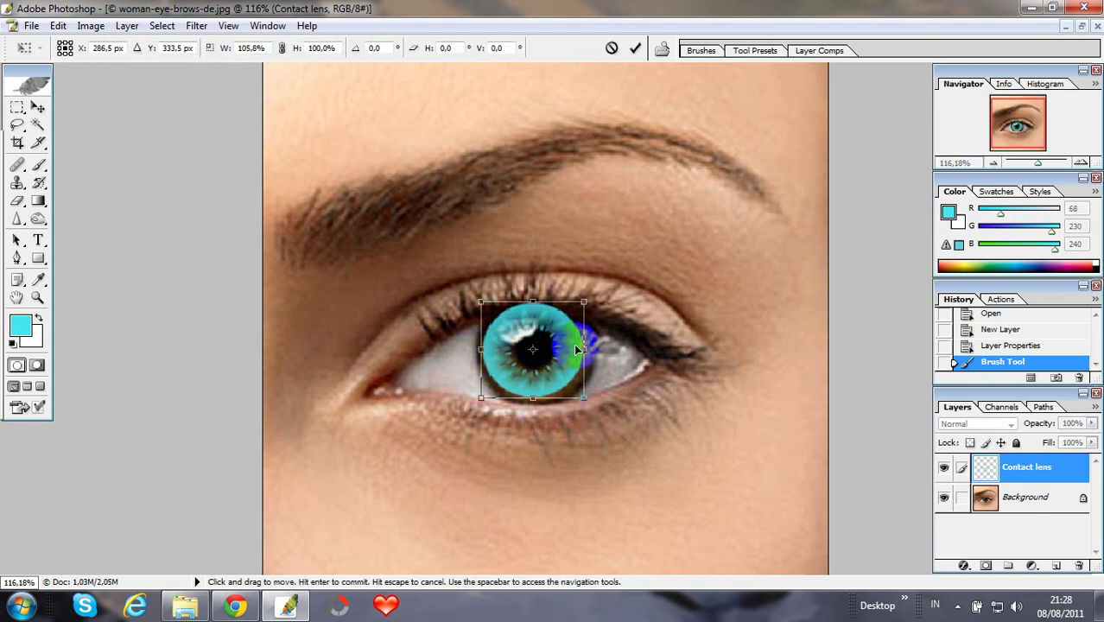
drag(584, 350, 591, 350)
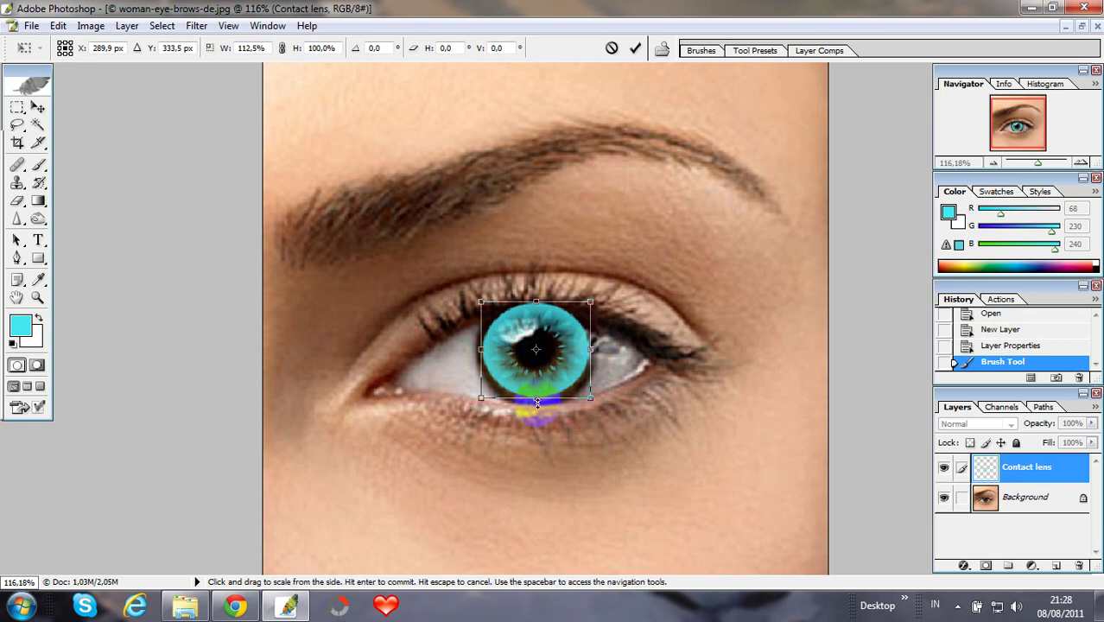
drag(536, 403, 535, 404)
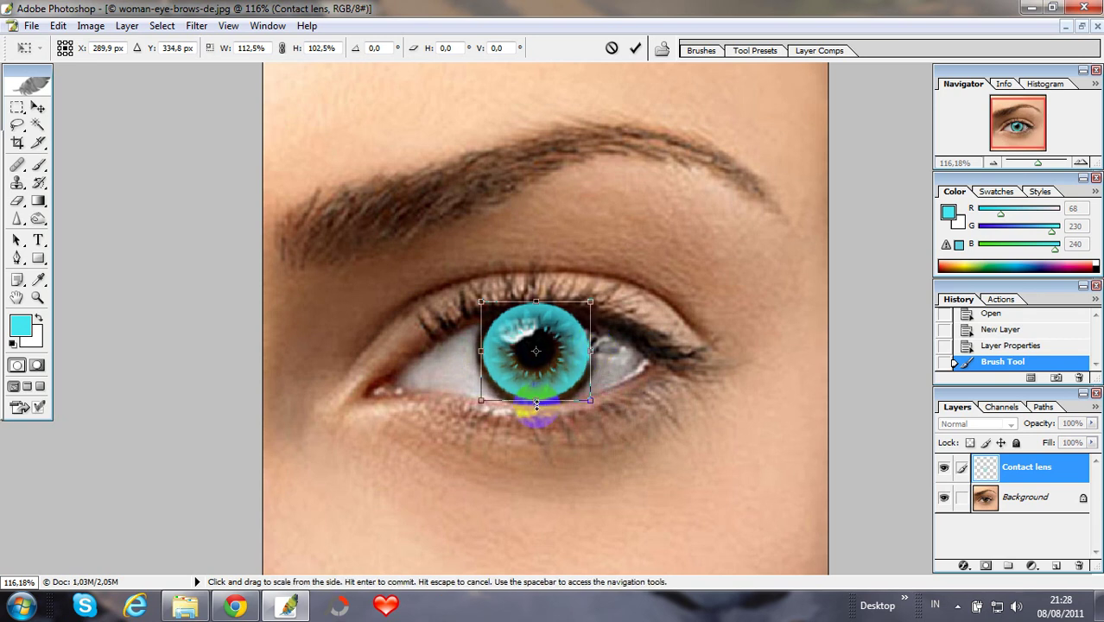
key(Return)
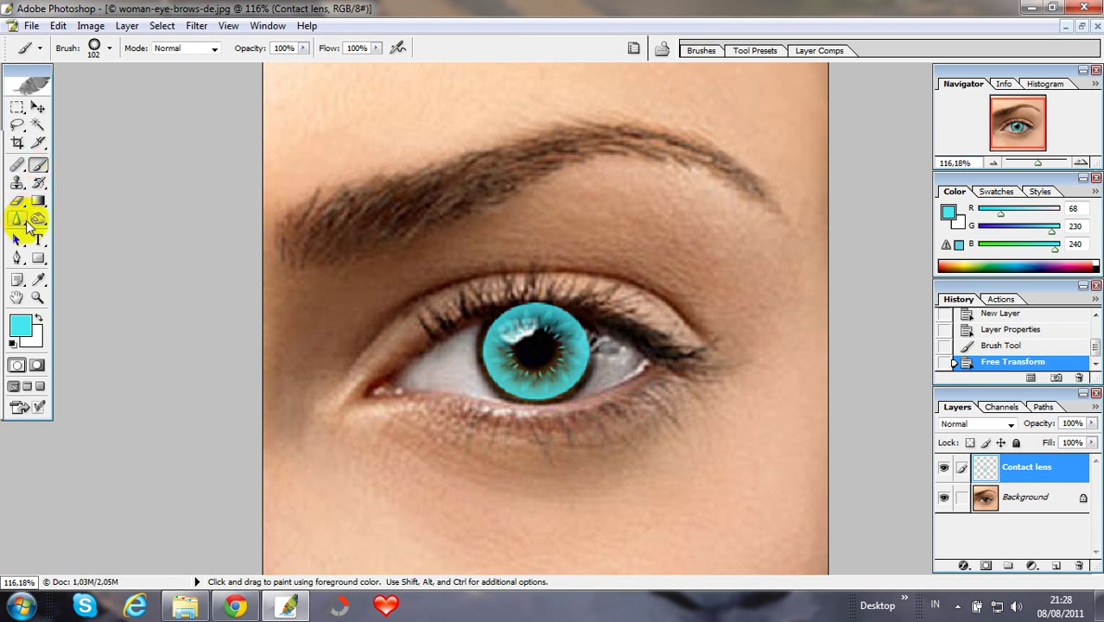
- With the Eraser at 50% and 27 px, trim the lens overlap at the iris's upper edge
click(17, 200)
mouse_move(496, 298)
mouse_down()
mouse_move(568, 309)
mouse_move(535, 325)
mouse_move(494, 313)
mouse_move(518, 301)
mouse_move(566, 312)
mouse_move(596, 352)
mouse_up()
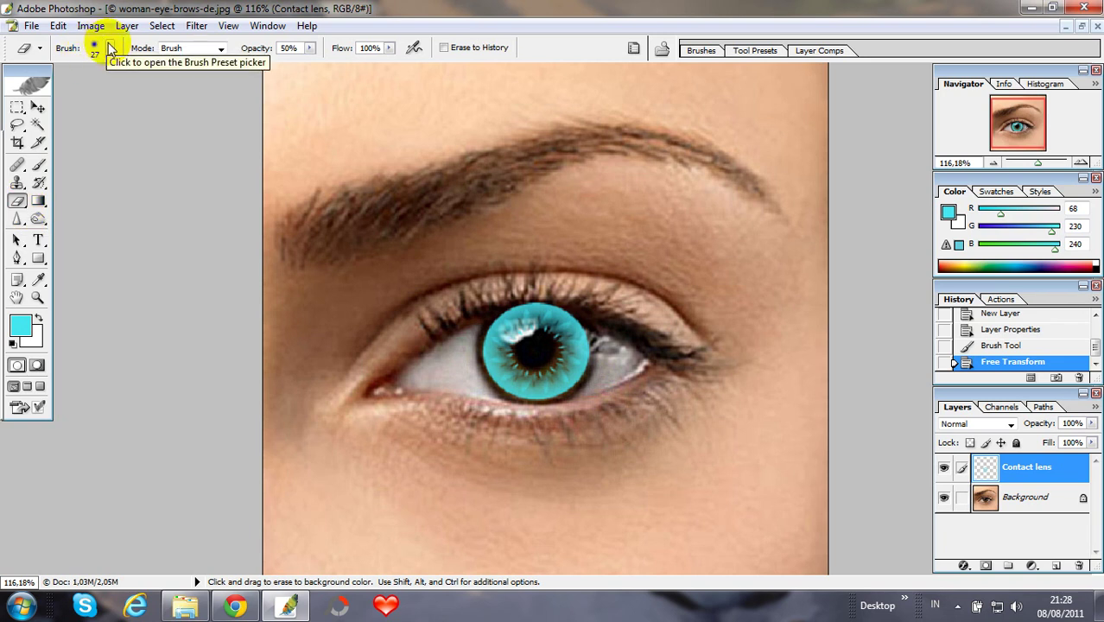
mouse_move(497, 262)
mouse_down()
mouse_move(572, 313)
mouse_move(432, 271)
mouse_up()
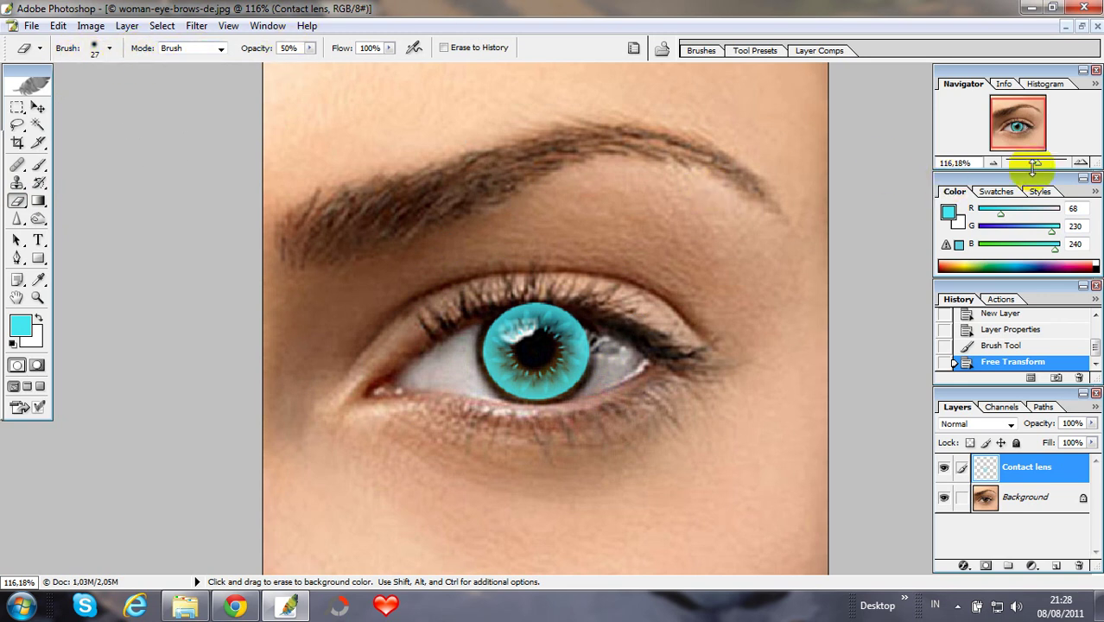
drag(1037, 167, 1042, 164)
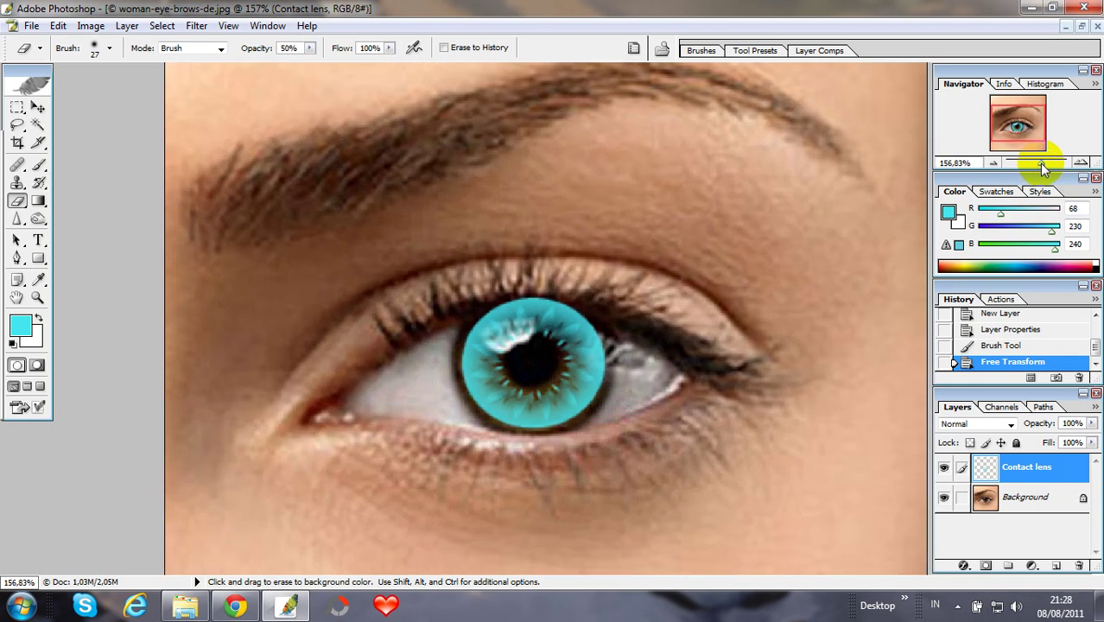
- Erase teal lens spill at the upper-right iris, lower iris edge and upper lash line, then zoom out
mouse_move(626, 318)
mouse_down()
mouse_move(544, 299)
mouse_move(492, 302)
mouse_move(579, 295)
mouse_move(498, 298)
mouse_move(614, 315)
mouse_move(500, 291)
mouse_move(505, 301)
mouse_move(470, 309)
mouse_move(572, 299)
mouse_move(610, 320)
mouse_move(561, 301)
mouse_move(477, 312)
mouse_move(530, 296)
mouse_move(599, 303)
mouse_move(616, 327)
mouse_move(598, 313)
mouse_move(433, 323)
mouse_move(483, 298)
mouse_move(572, 301)
mouse_move(614, 315)
mouse_move(616, 327)
mouse_move(561, 301)
mouse_move(463, 315)
mouse_move(575, 304)
mouse_move(607, 314)
mouse_move(618, 372)
mouse_move(624, 324)
mouse_move(611, 323)
mouse_up()
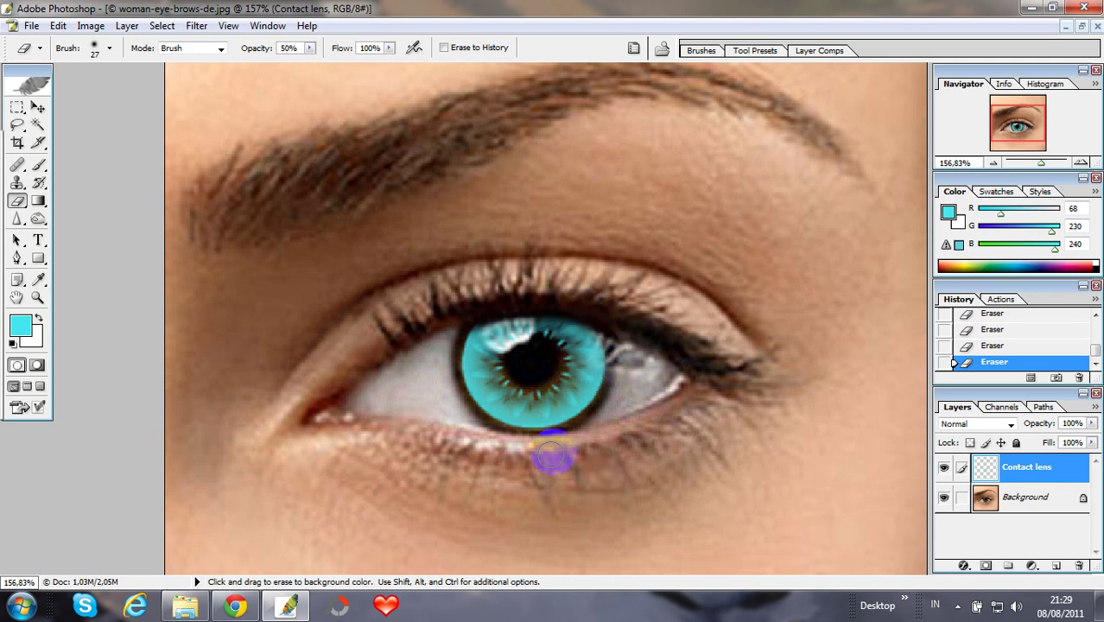
mouse_move(554, 455)
mouse_down()
mouse_move(566, 451)
mouse_move(506, 439)
mouse_move(518, 420)
mouse_move(572, 424)
mouse_move(636, 365)
mouse_move(561, 316)
mouse_move(452, 309)
mouse_up()
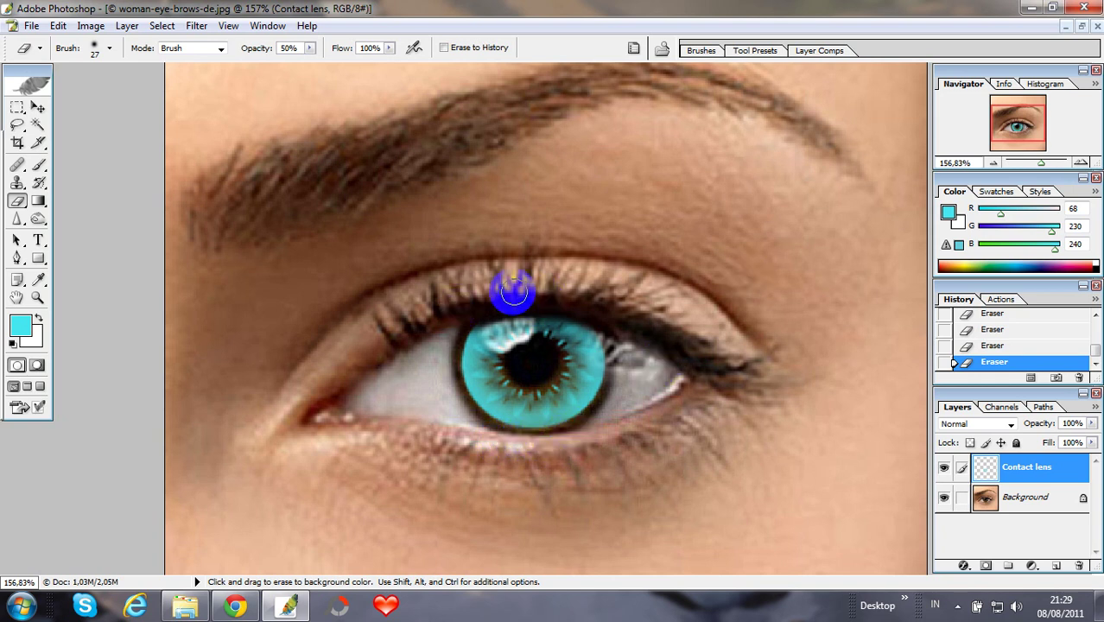
mouse_move(511, 291)
mouse_down()
mouse_move(472, 309)
mouse_move(500, 291)
mouse_move(599, 311)
mouse_move(637, 332)
mouse_up()
drag(1044, 162, 1035, 164)
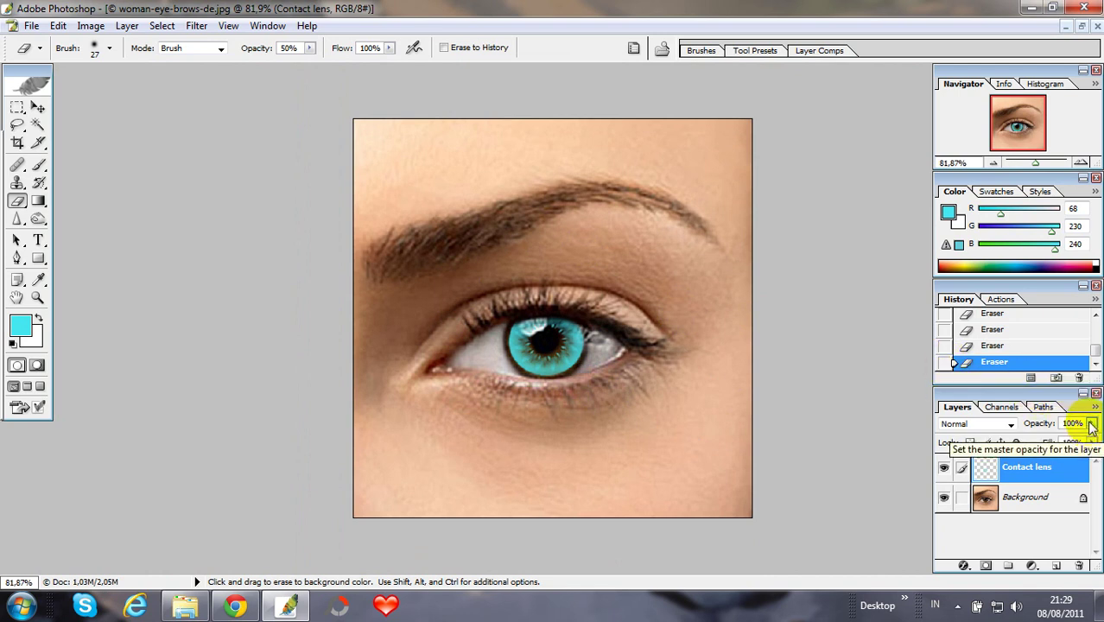
- Lower the Contact lens layer to 65% opacity, compare against the original, then select Background
mouse_move(1093, 426)
mouse_down()
mouse_move(1094, 443)
mouse_move(1065, 449)
mouse_up()
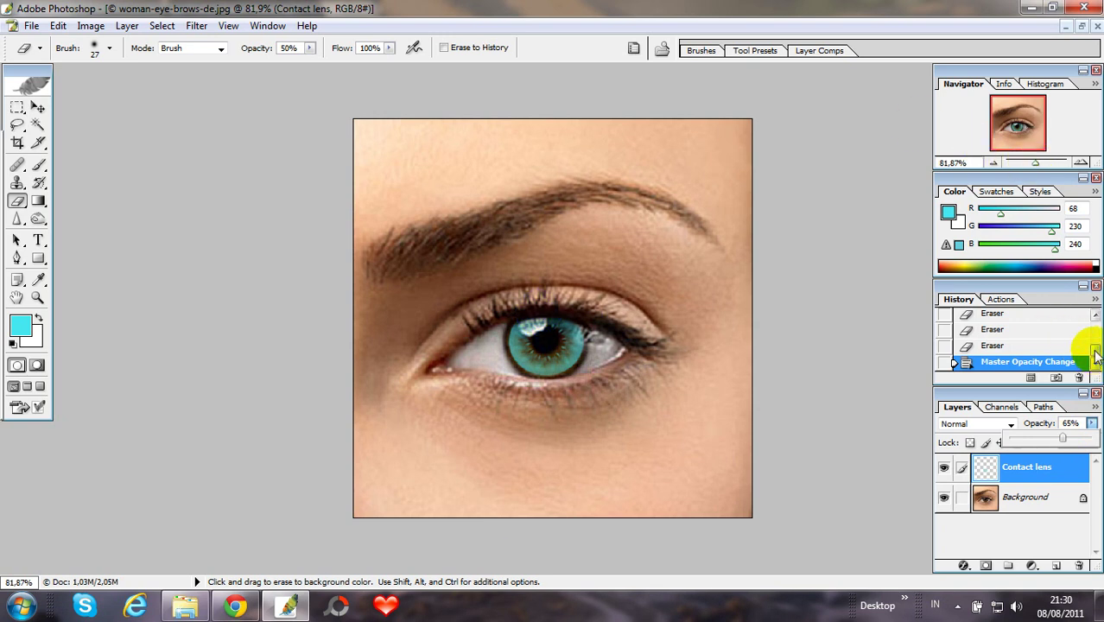
drag(1096, 348, 1096, 326)
click(1045, 322)
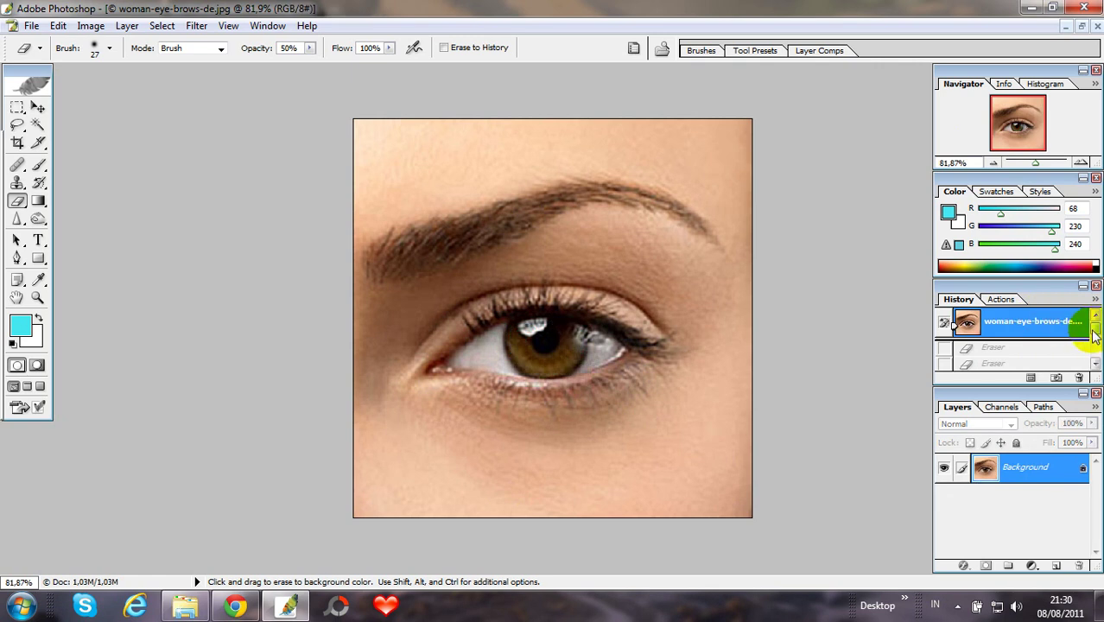
drag(1095, 337, 1095, 356)
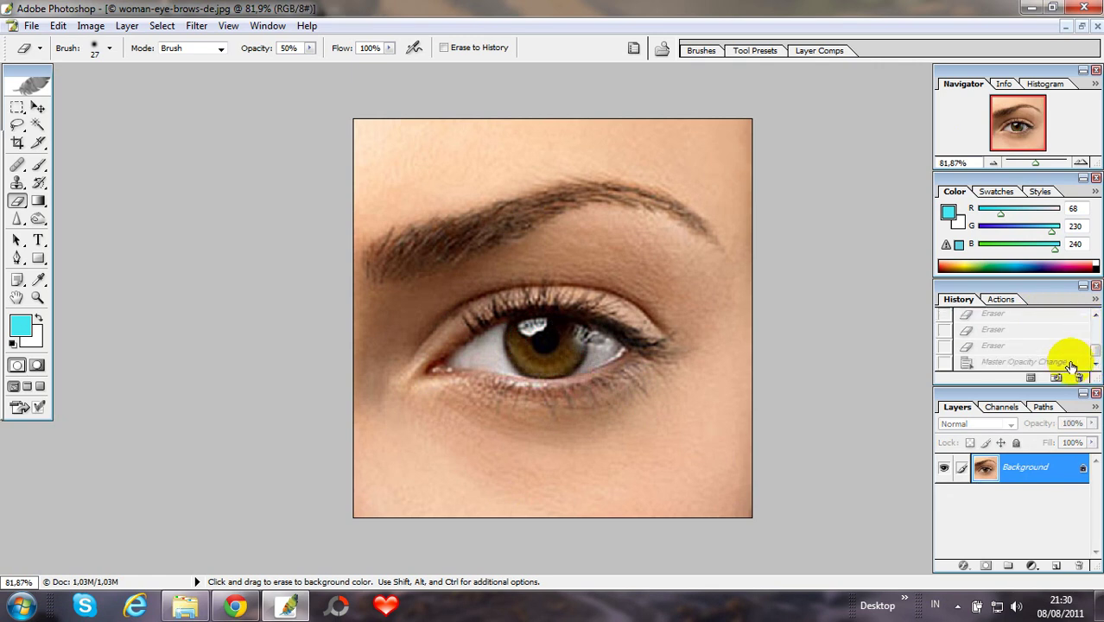
click(1070, 363)
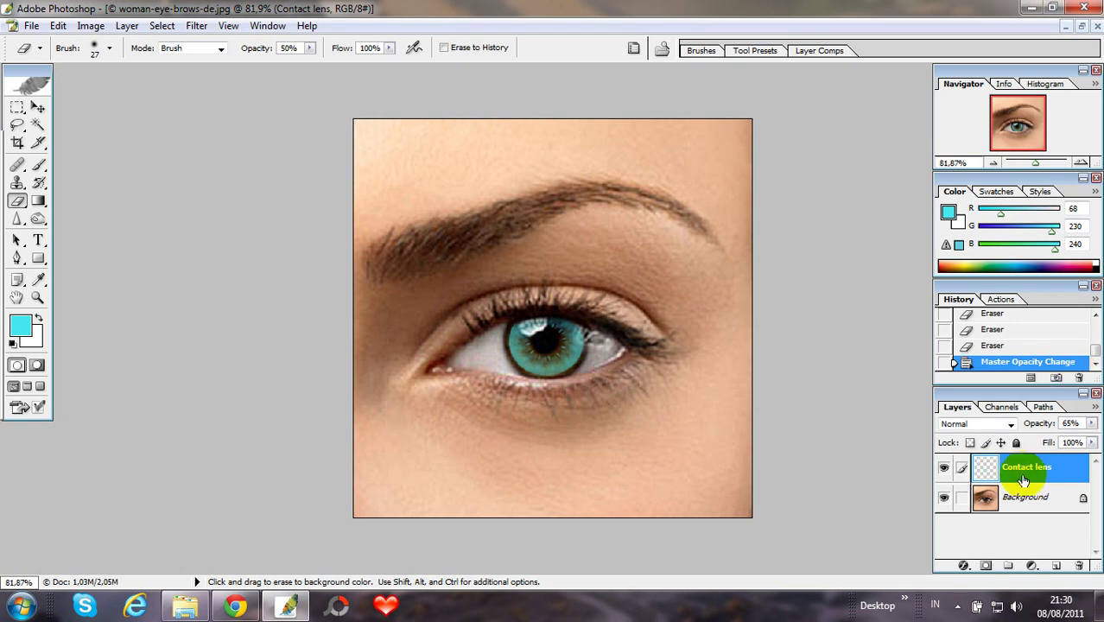
click(1011, 499)
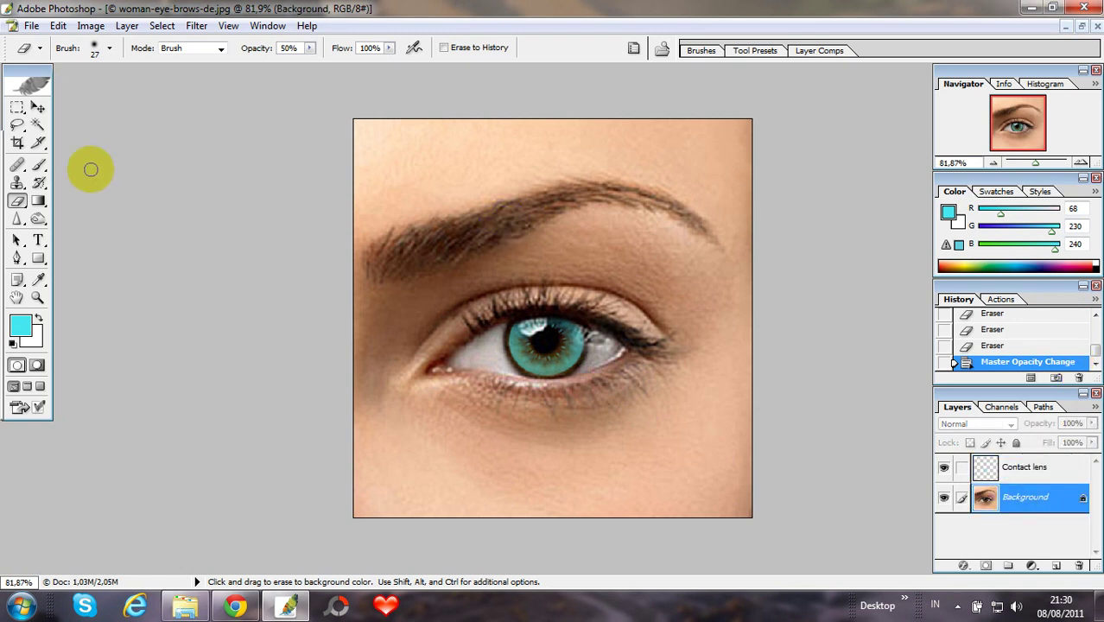
- Burn the left and lower iris rim on the Background layer with a 9 px, 0%-hardness brush
click(38, 219)
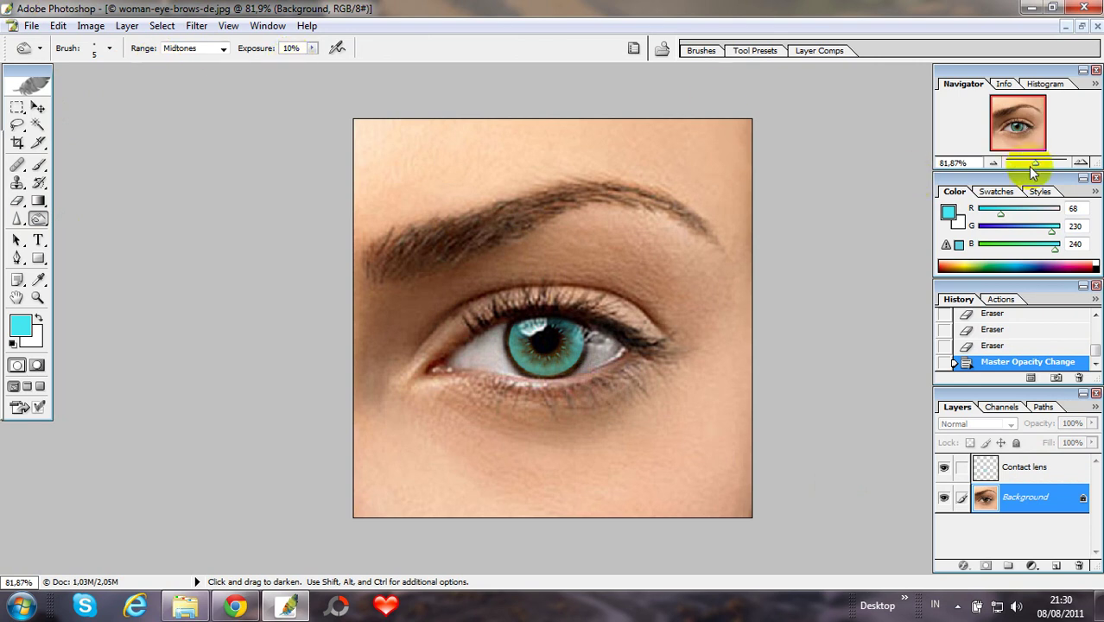
drag(1040, 167, 1043, 166)
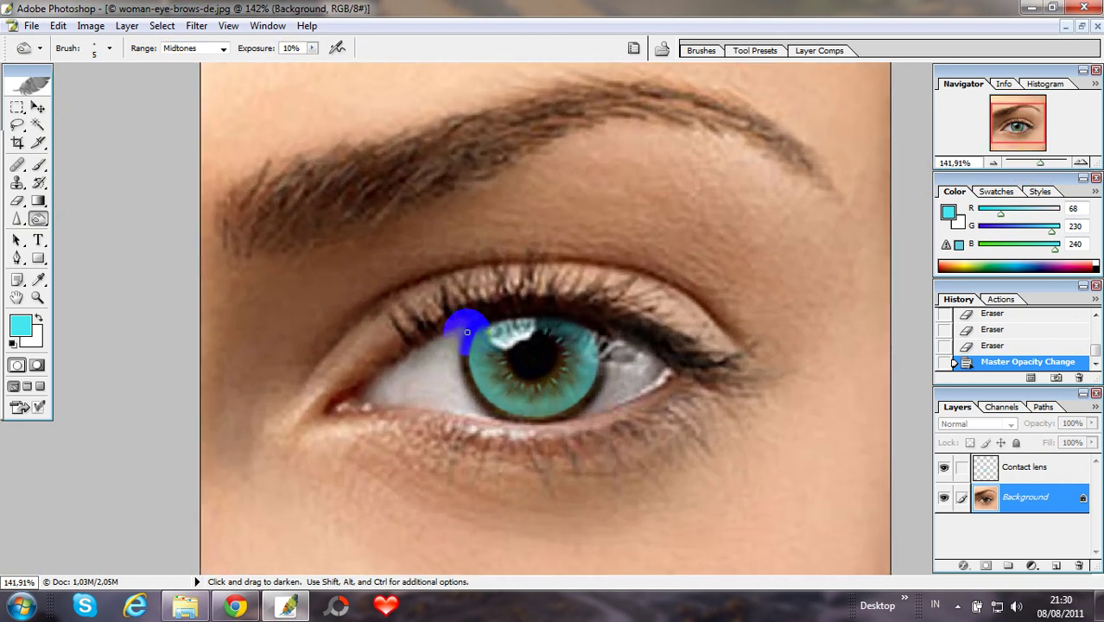
click(110, 48)
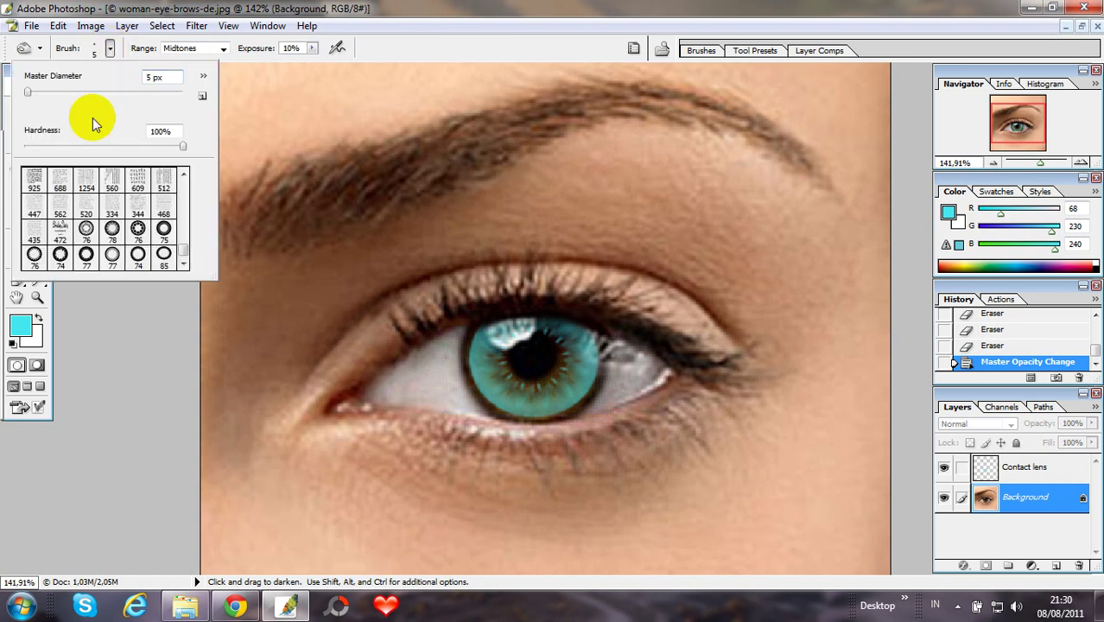
drag(188, 254, 185, 173)
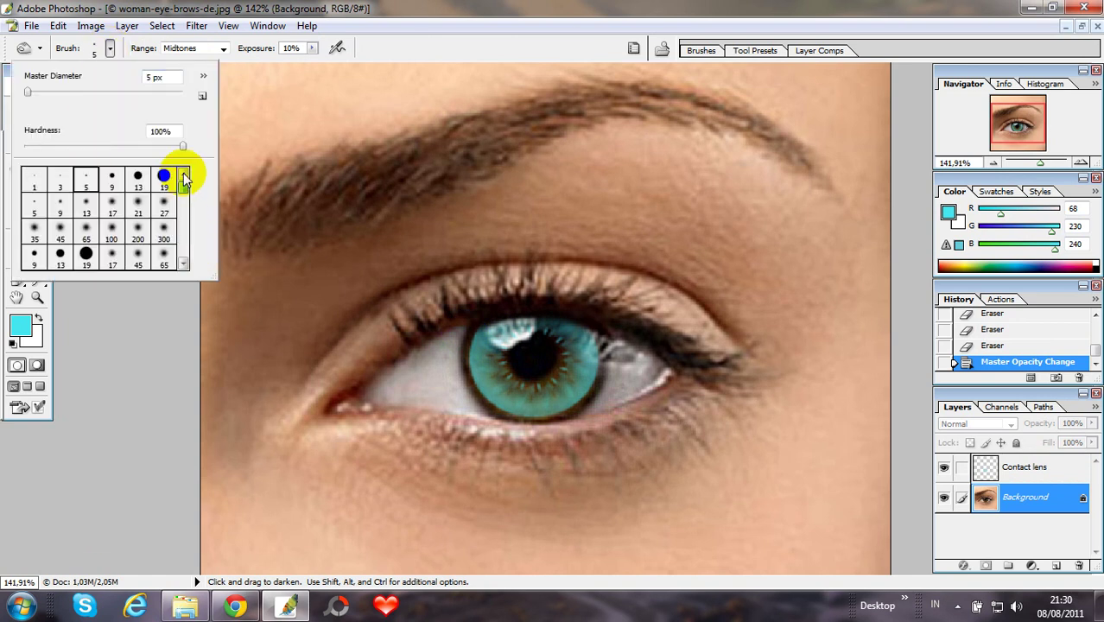
click(112, 180)
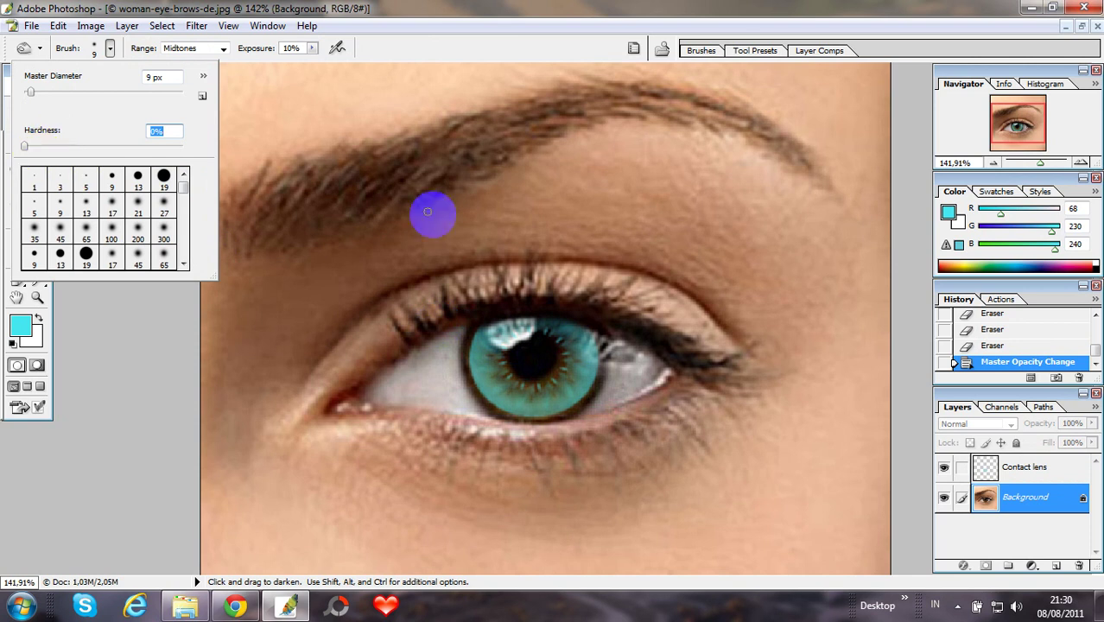
click(464, 349)
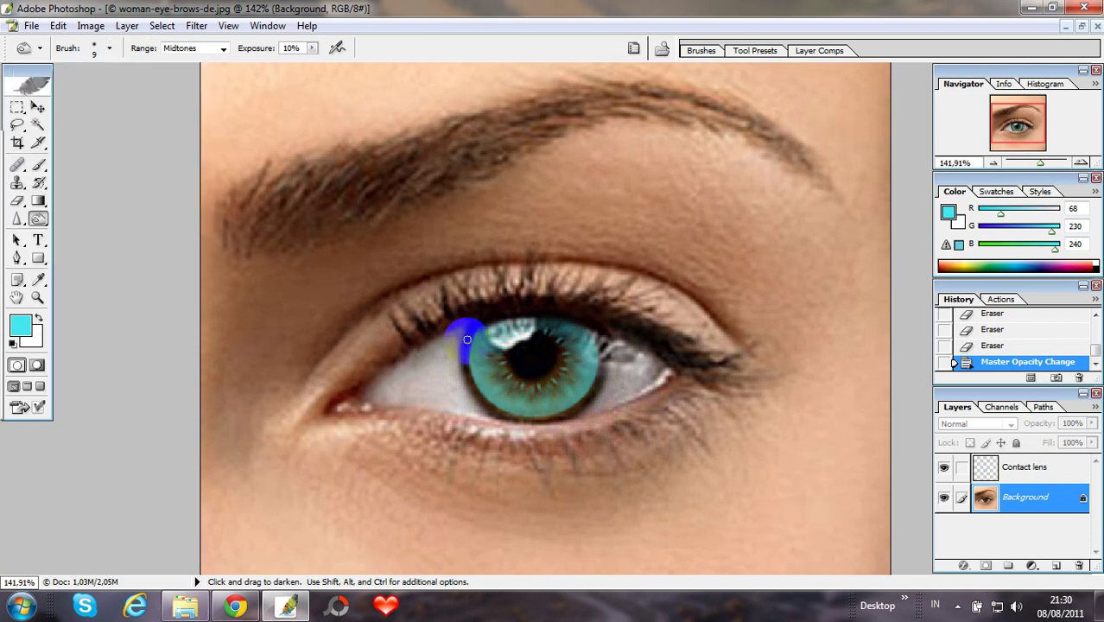
mouse_move(467, 350)
mouse_down()
mouse_move(481, 402)
mouse_move(509, 417)
mouse_up()
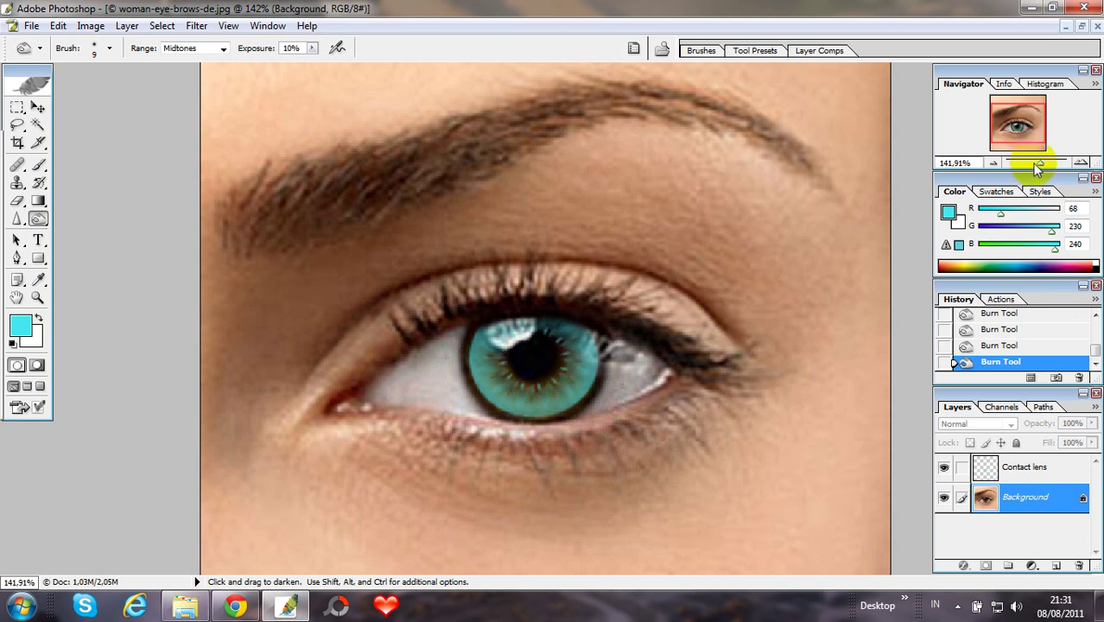
mouse_move(1041, 167)
mouse_down()
mouse_move(1006, 165)
mouse_move(1035, 166)
mouse_up()
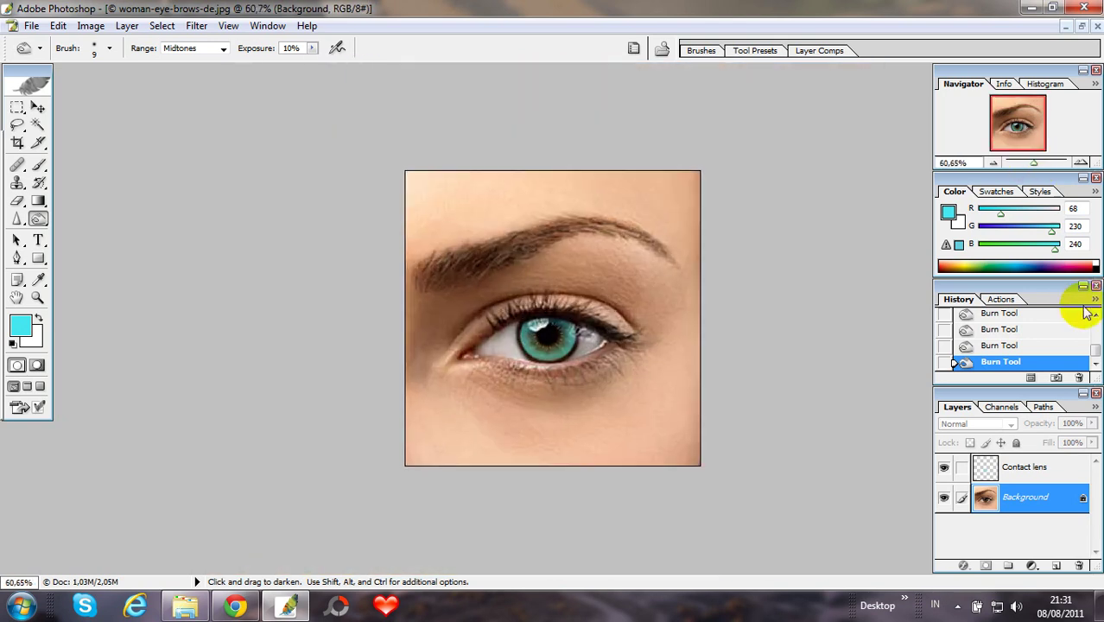
scroll(1094, 337, up, 5)
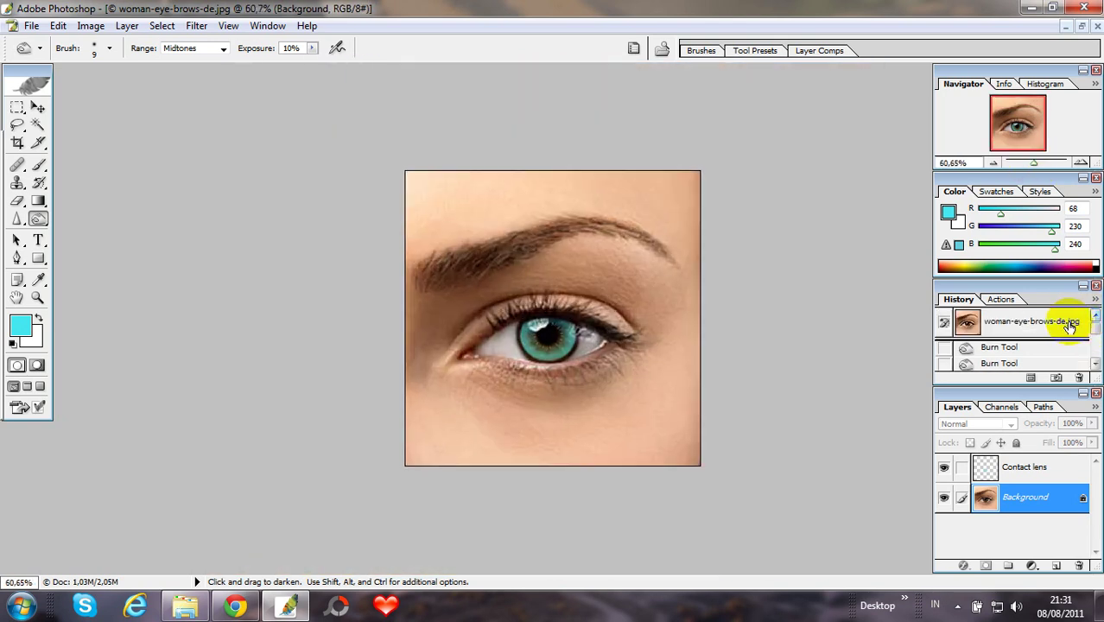
click(1070, 326)
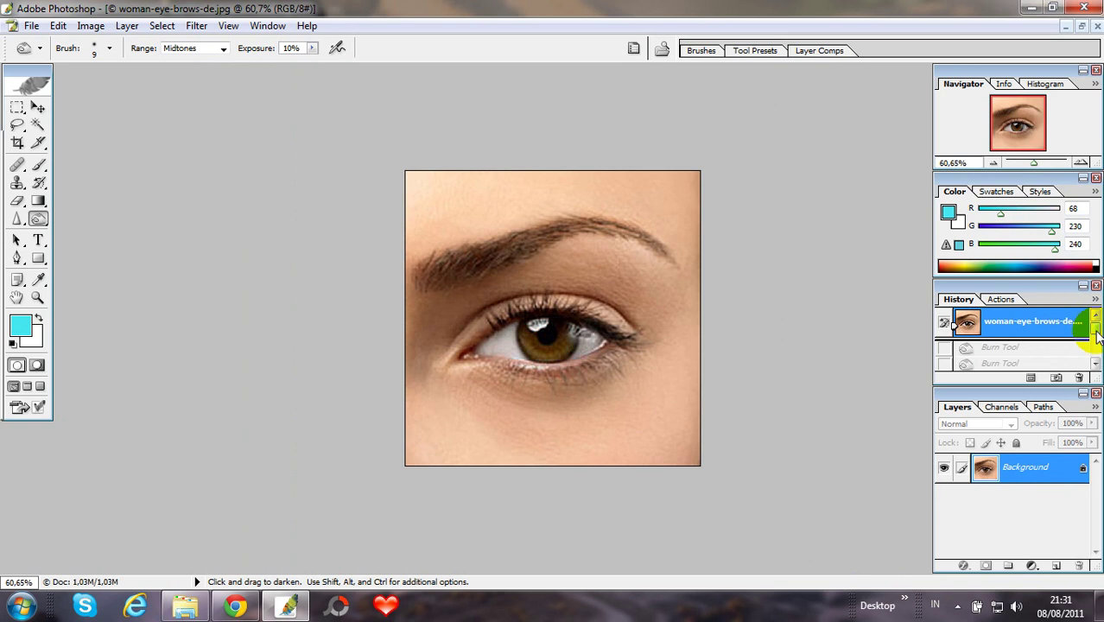
scroll(1094, 339, down, 5)
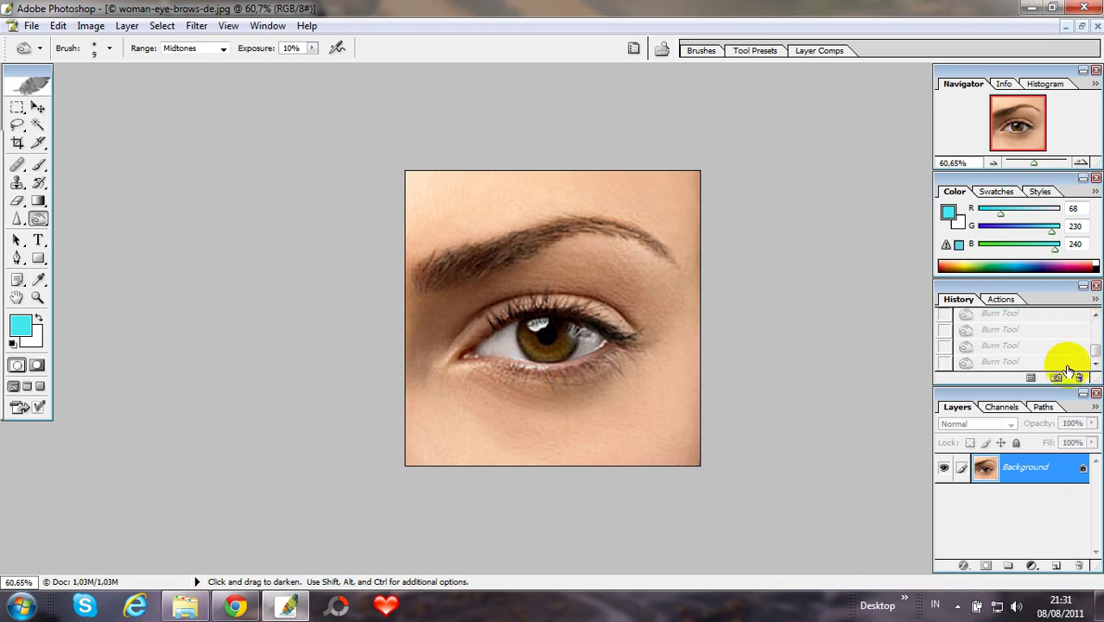
click(1068, 363)
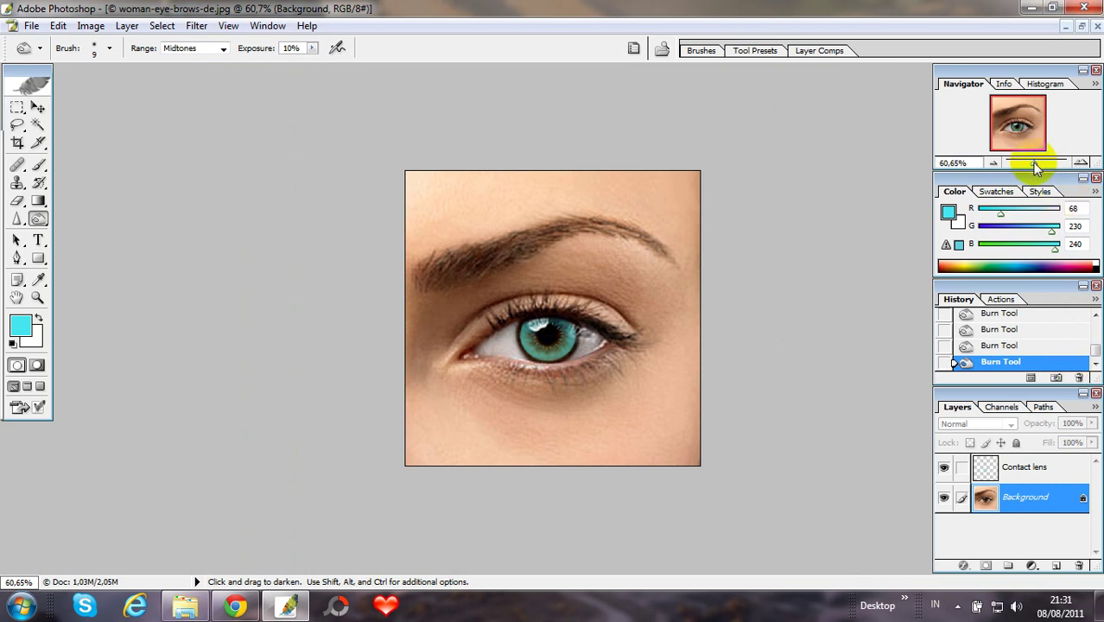
mouse_move(1037, 164)
mouse_down()
mouse_move(1026, 168)
mouse_move(1039, 166)
mouse_up()
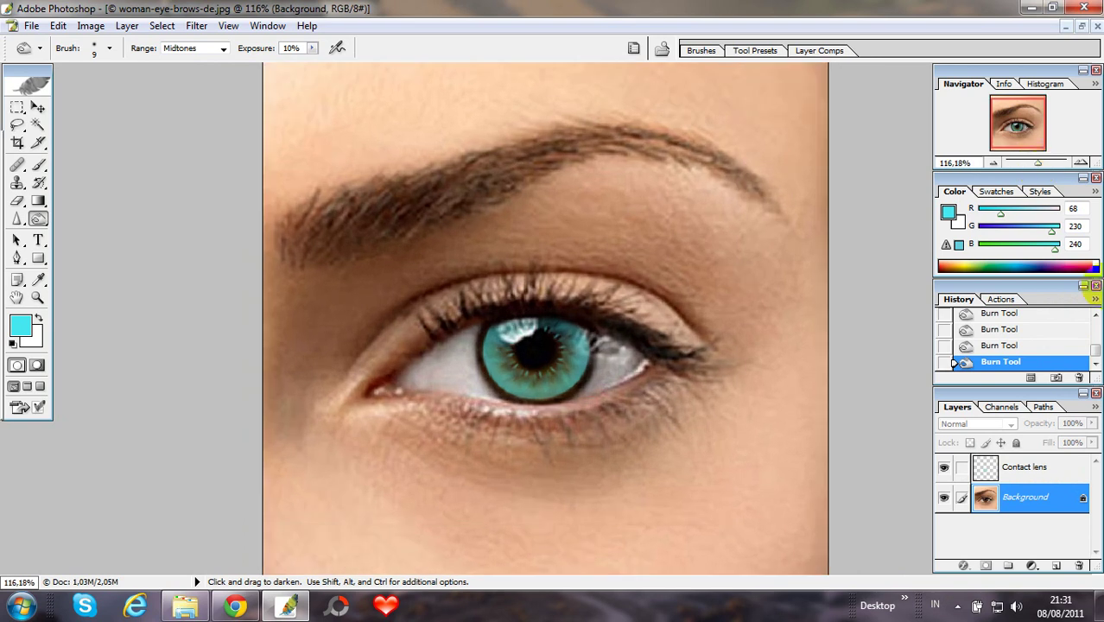